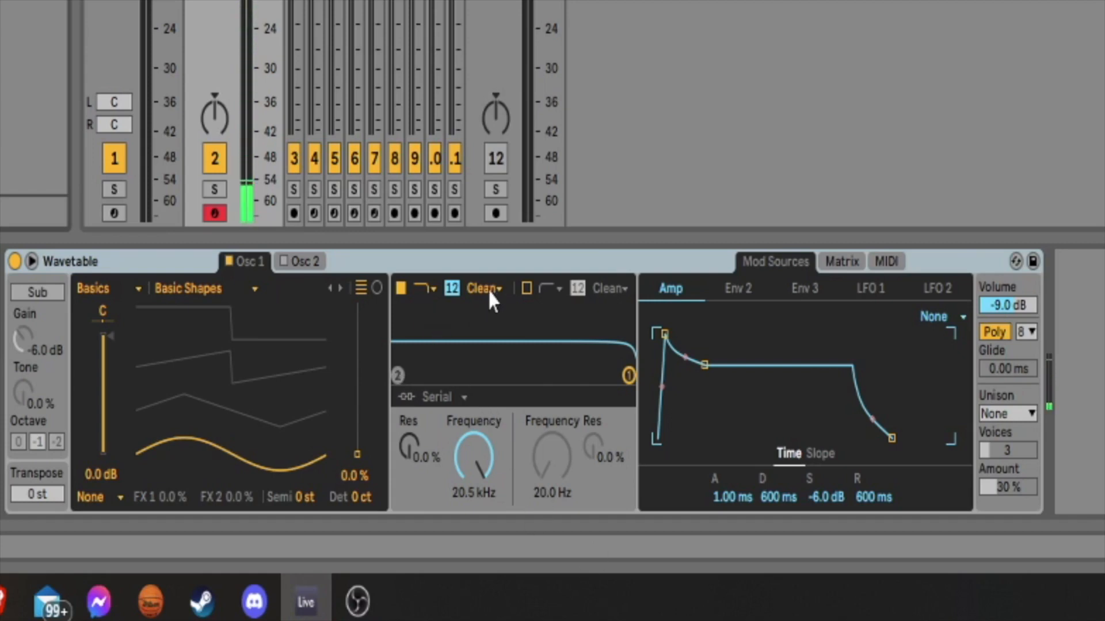
# Enable Wavetable's second filter, make it low-pass, and set its cutoff frequency to about 2.40 kHz.
pyautogui.click(528, 289)
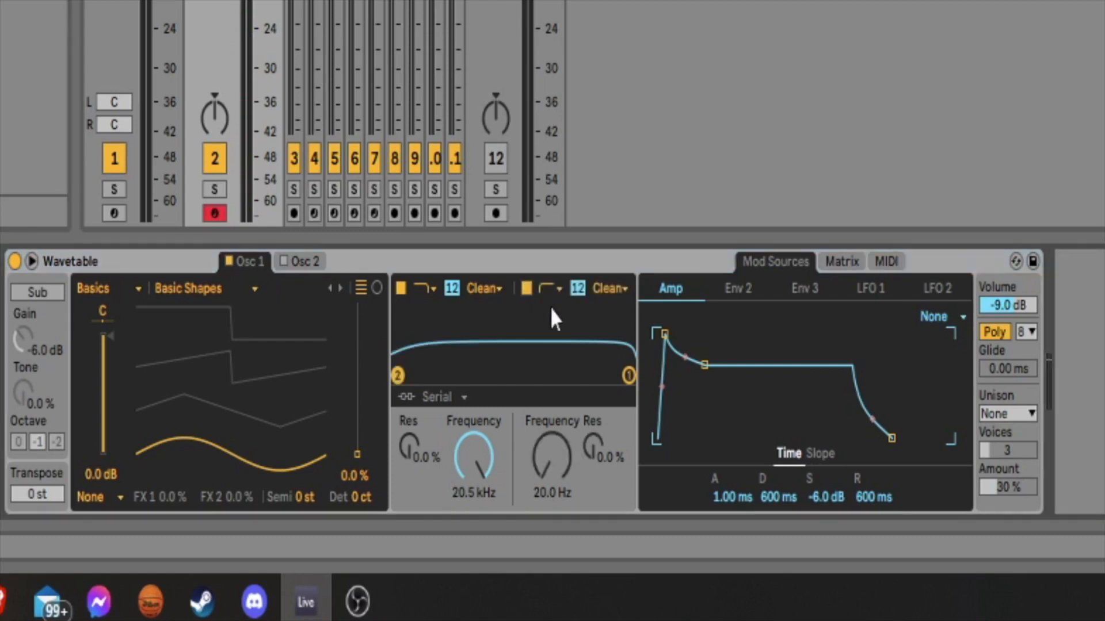
pyautogui.click(544, 289)
pyautogui.click(551, 315)
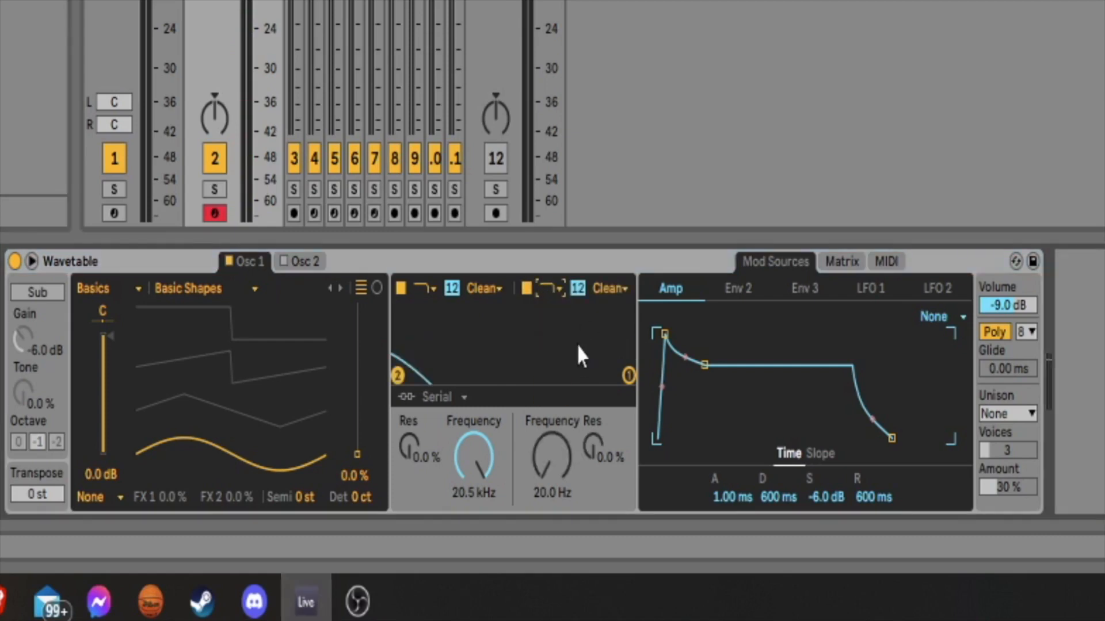
pyautogui.moveTo(551, 458); pyautogui.dragTo(551, 418)
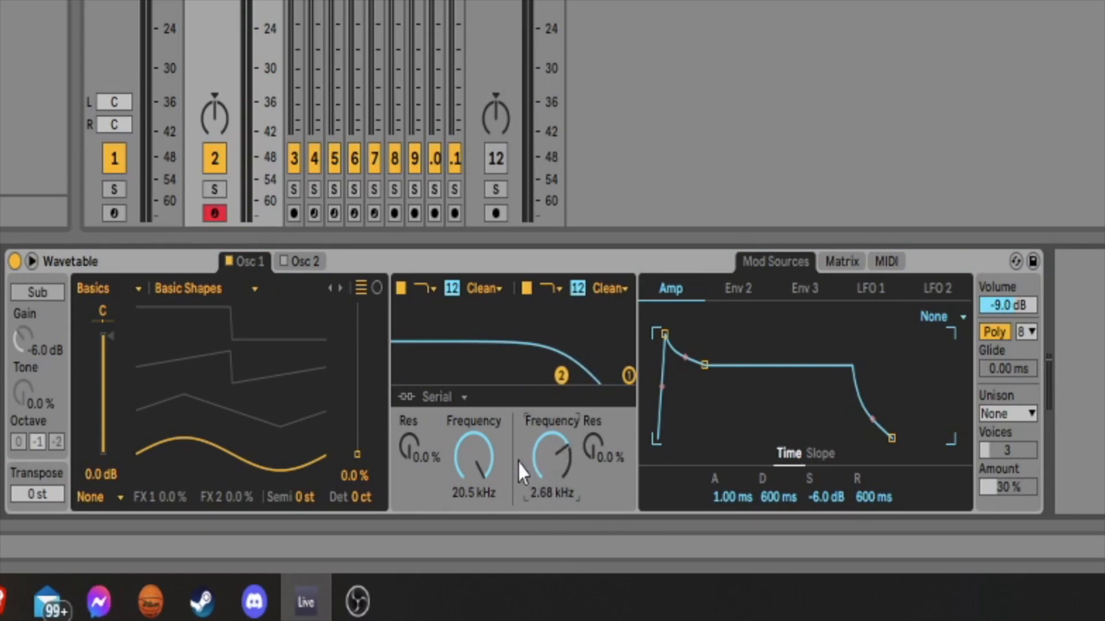
pyautogui.moveTo(561, 457); pyautogui.dragTo(562, 459)
# Switch filter 1 to the MS2 circuit and lower its cutoff frequency to about 162 Hz.
pyautogui.moveTo(463, 495); pyautogui.dragTo(463, 529)
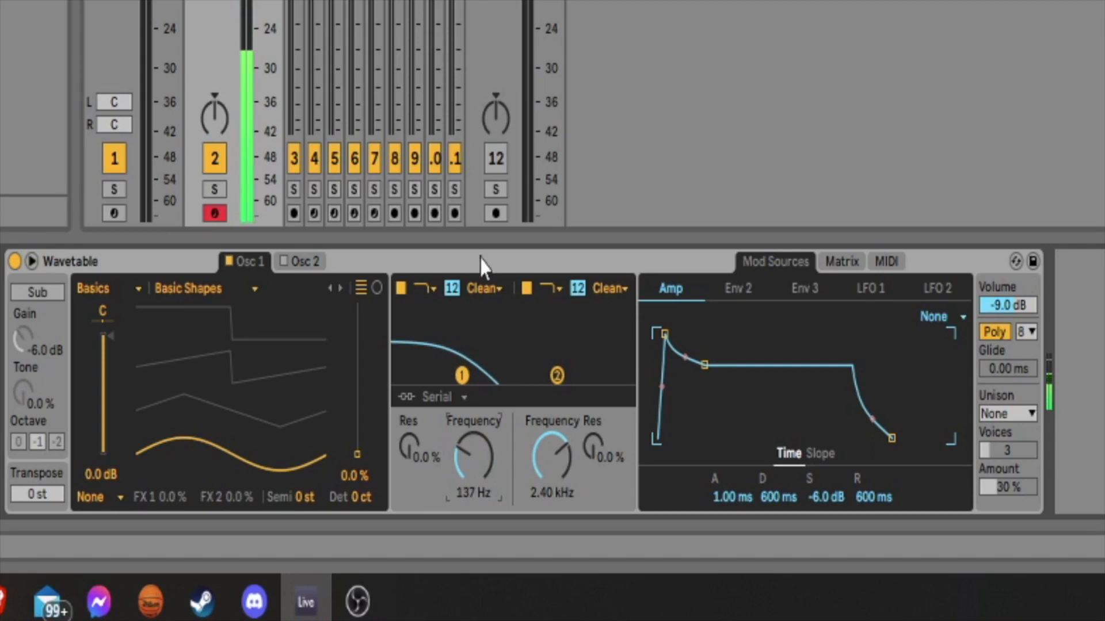
pyautogui.click(484, 288)
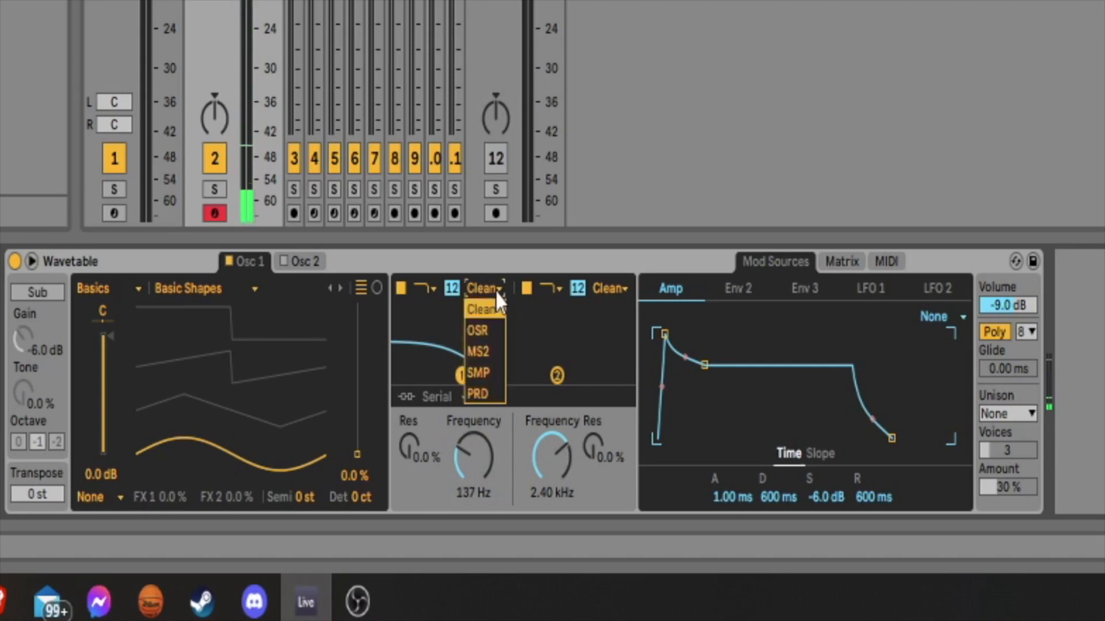
pyautogui.click(478, 352)
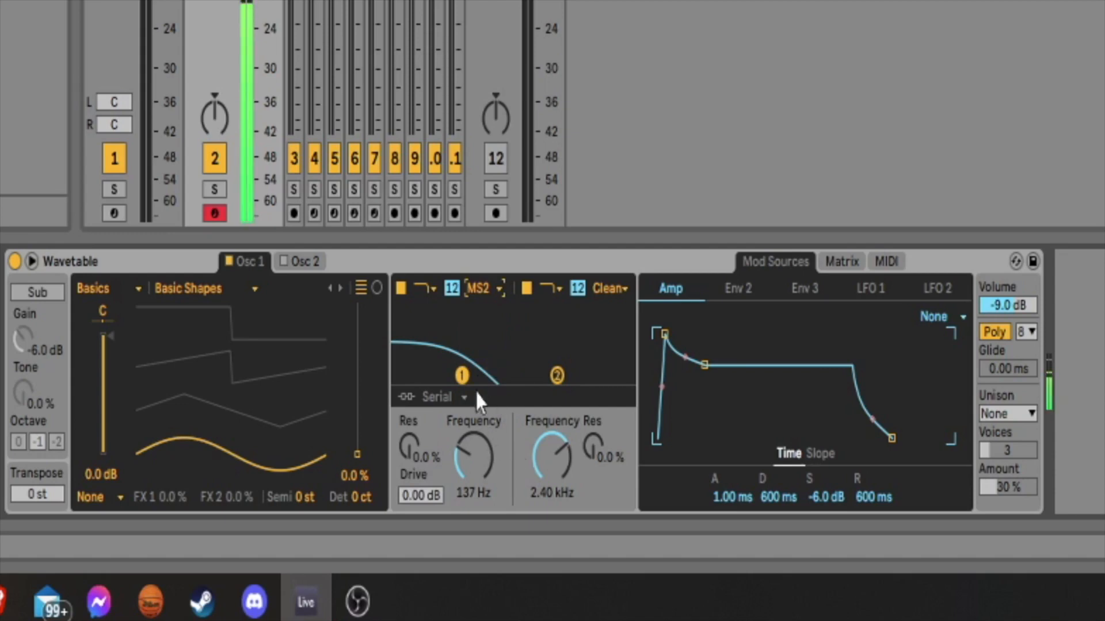
pyautogui.moveTo(473, 458); pyautogui.dragTo(473, 452)
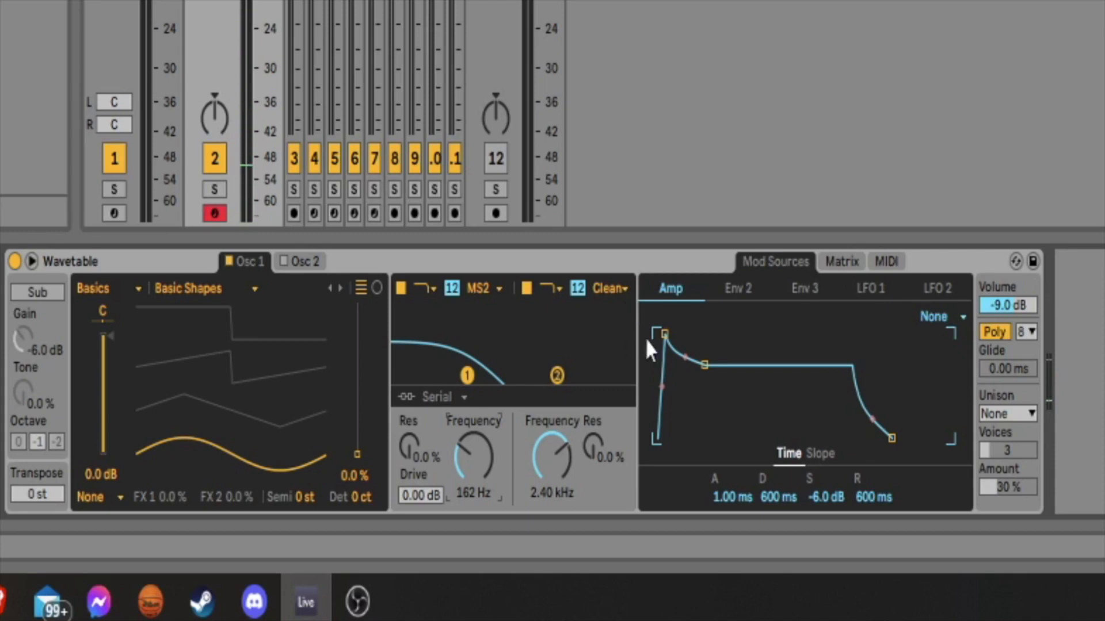
# Modulate the pitch with the Amp envelope in the modulation matrix, settling on an amount of 25.5.
pyautogui.click(841, 263)
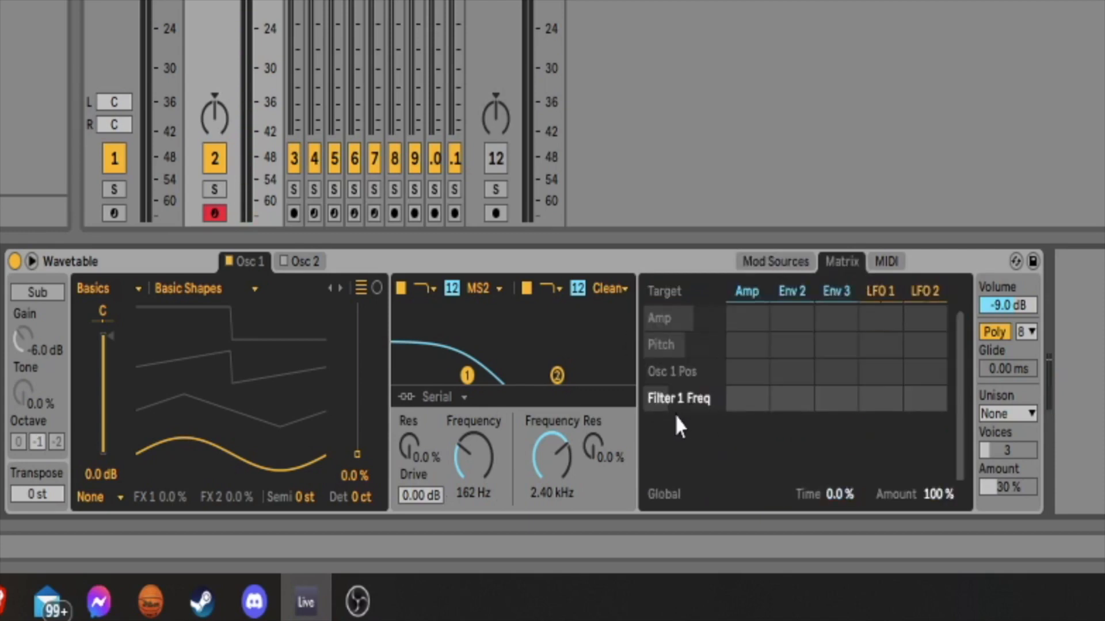
pyautogui.click(841, 350)
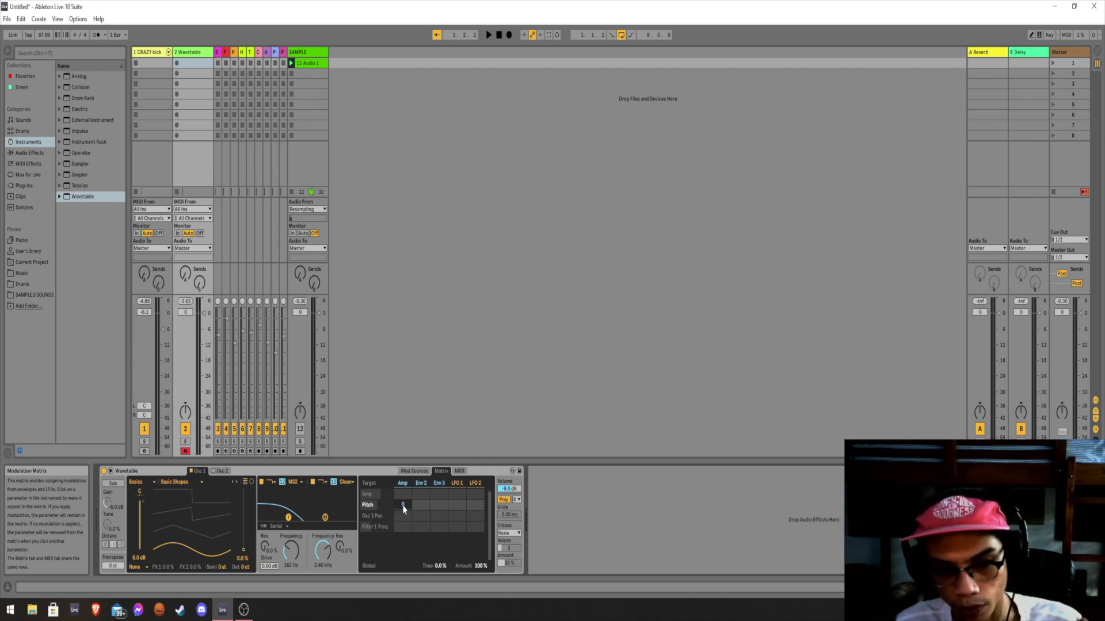
pyautogui.moveTo(404, 506); pyautogui.dragTo(403, 485)
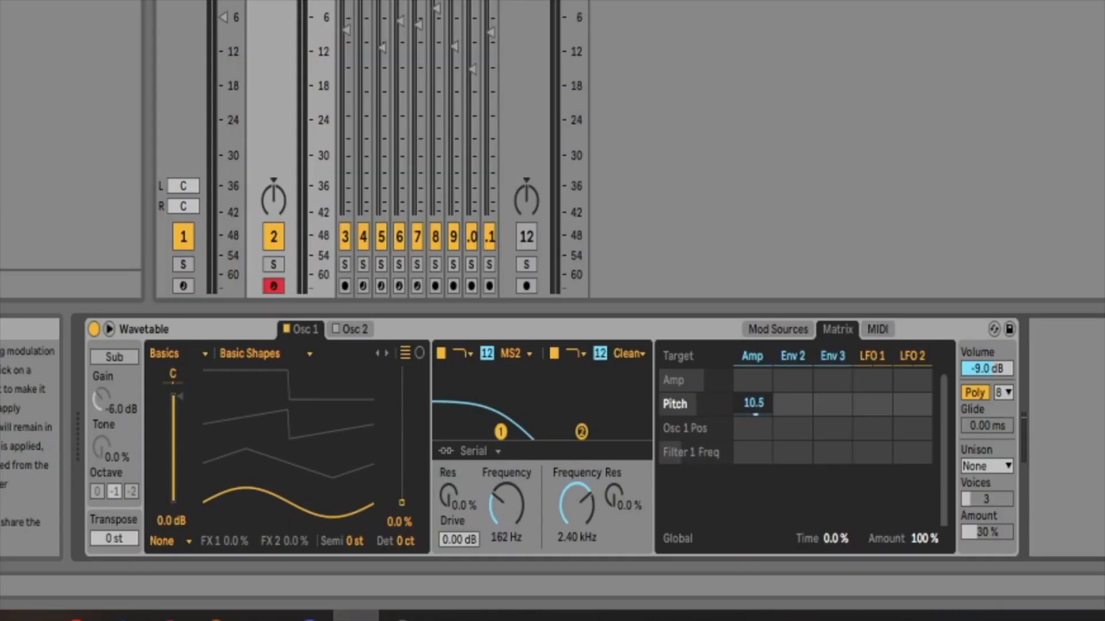
pyautogui.moveTo(753, 402); pyautogui.dragTo(753, 379)
pyautogui.doubleClick(753, 405)
pyautogui.moveTo(751, 403); pyautogui.dragTo(751, 412)
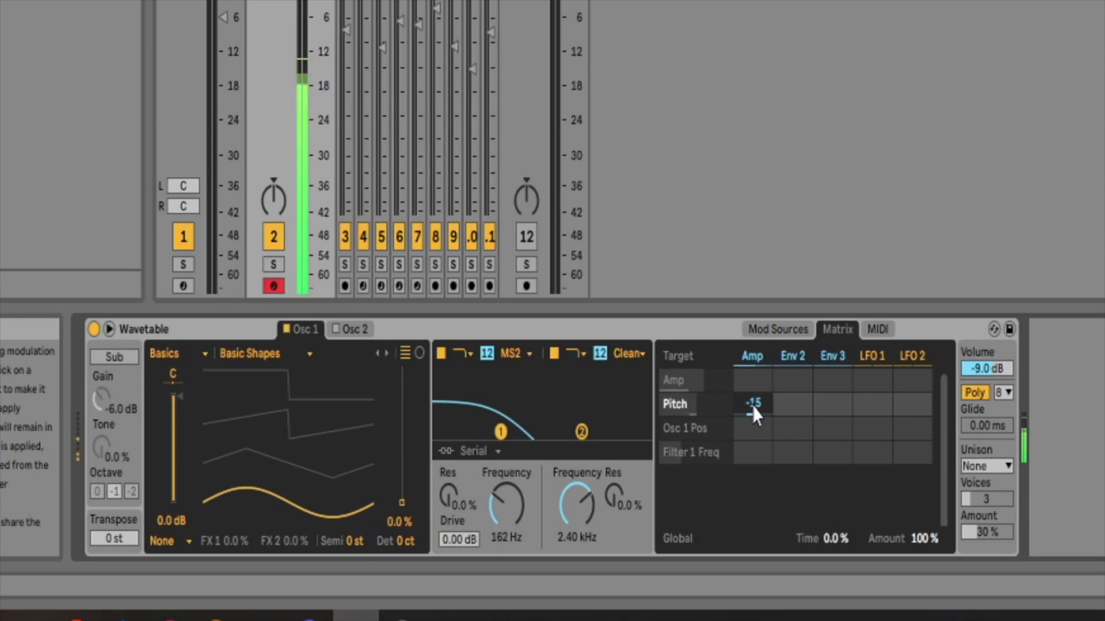
pyautogui.moveTo(751, 403); pyautogui.dragTo(751, 376)
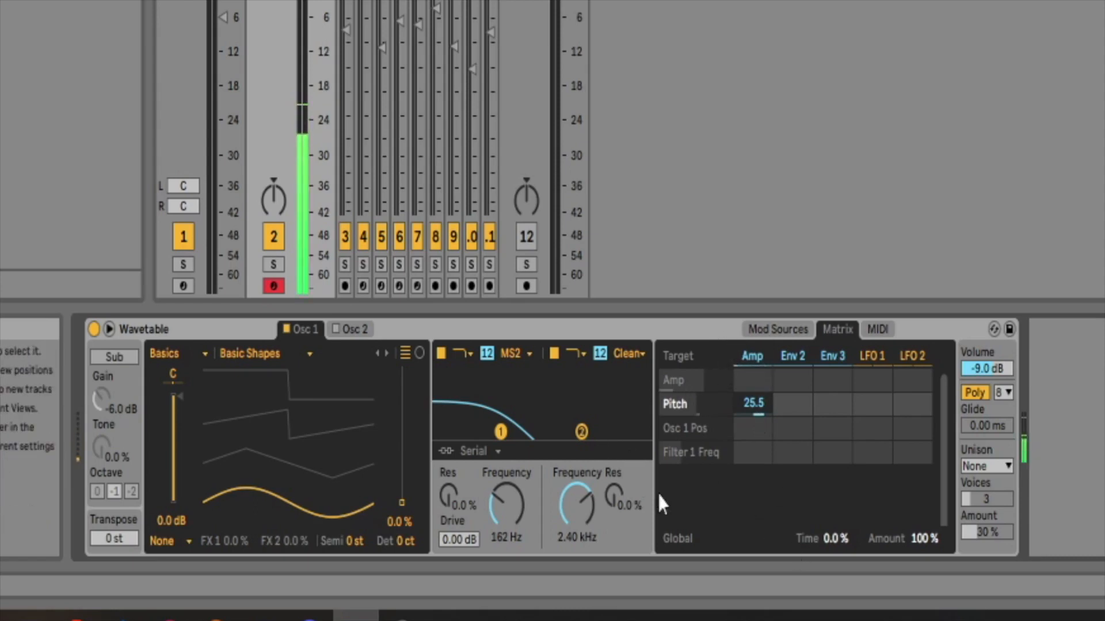
pyautogui.moveTo(511, 497); pyautogui.dragTo(511, 497)
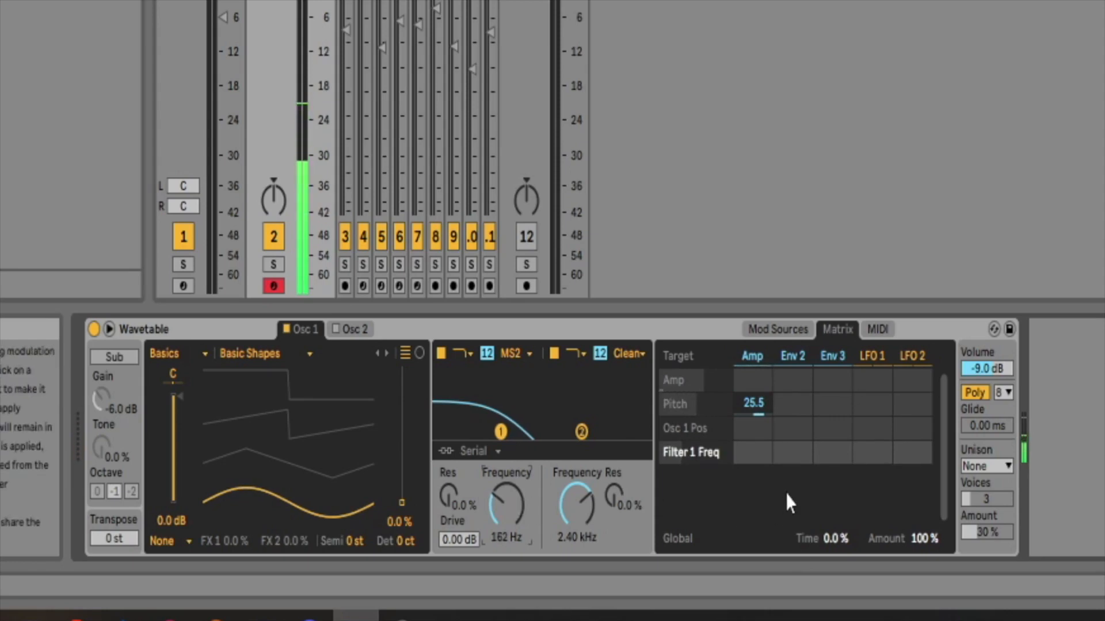
# Shape the Amp envelope with 0.00 ms attack, 7.72 ms decay, -17 dB sustain and 47.3 ms release.
pyautogui.click(779, 330)
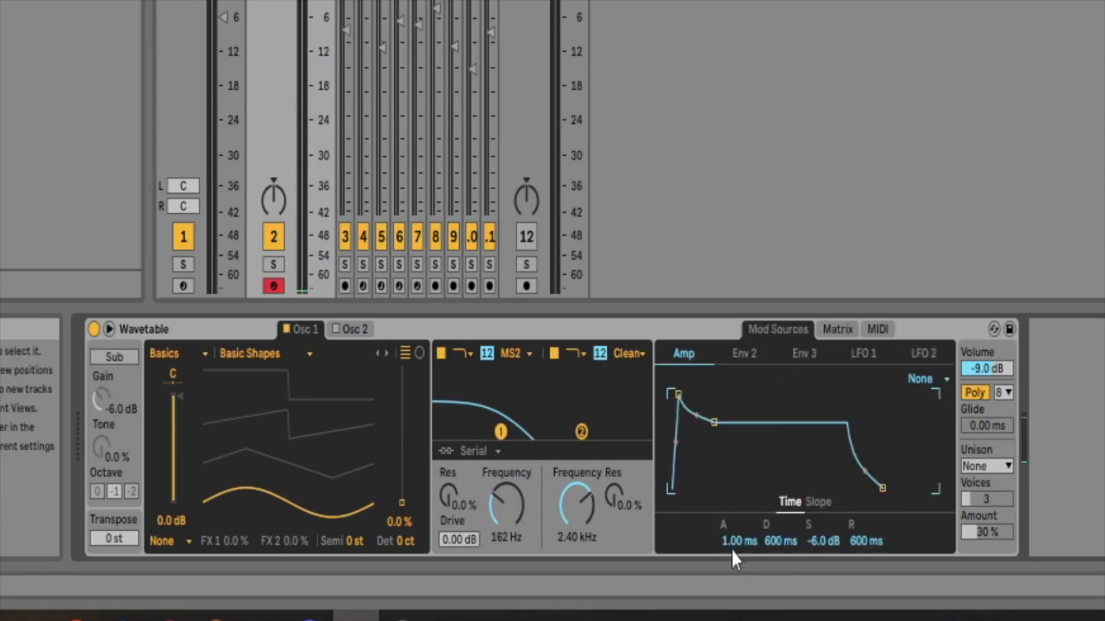
pyautogui.moveTo(731, 545); pyautogui.dragTo(730, 551)
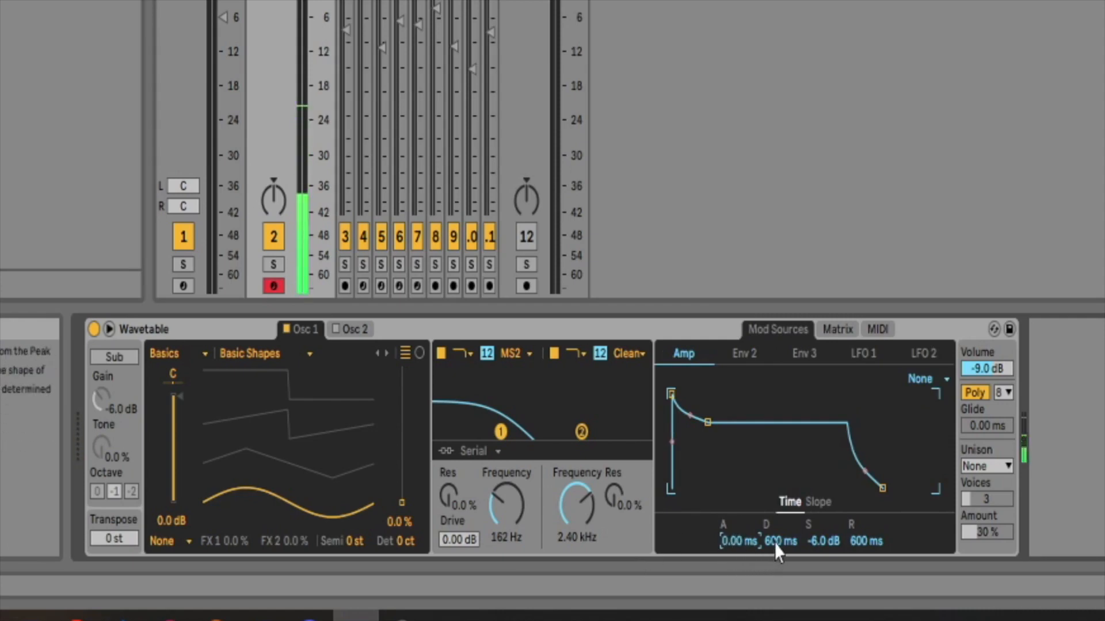
pyautogui.moveTo(777, 552); pyautogui.dragTo(777, 604)
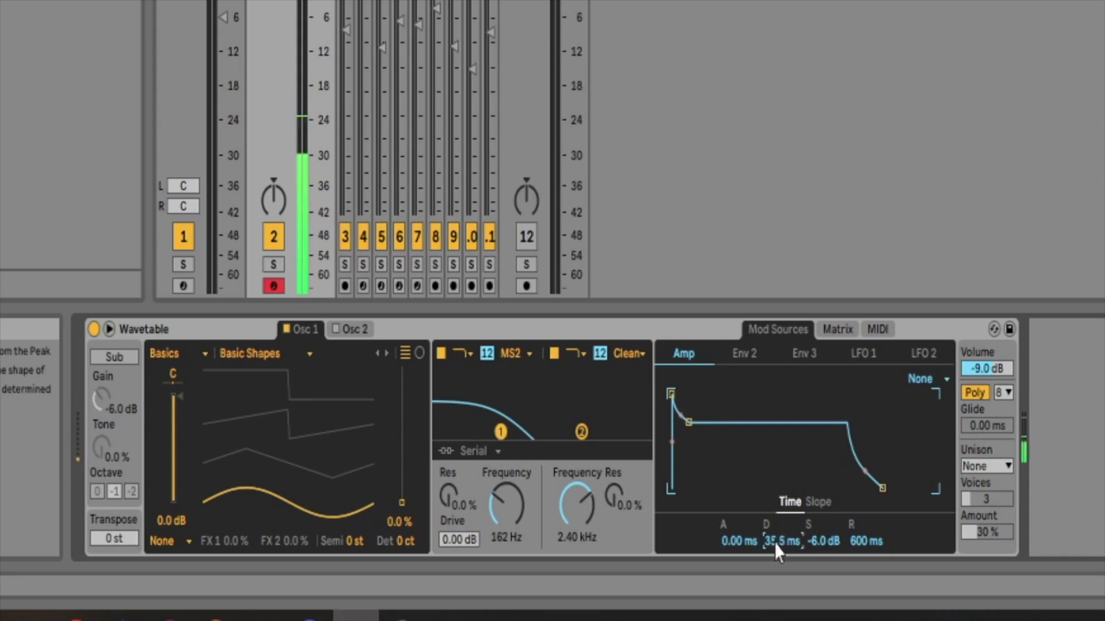
pyautogui.moveTo(776, 548); pyautogui.dragTo(776, 557)
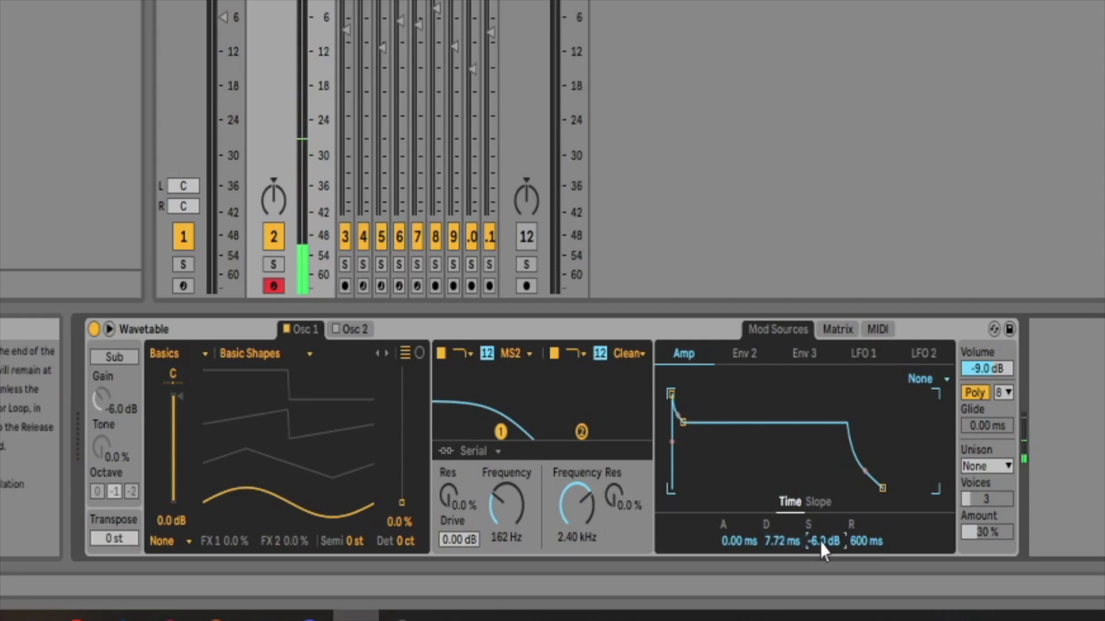
pyautogui.moveTo(820, 544); pyautogui.dragTo(863, 563)
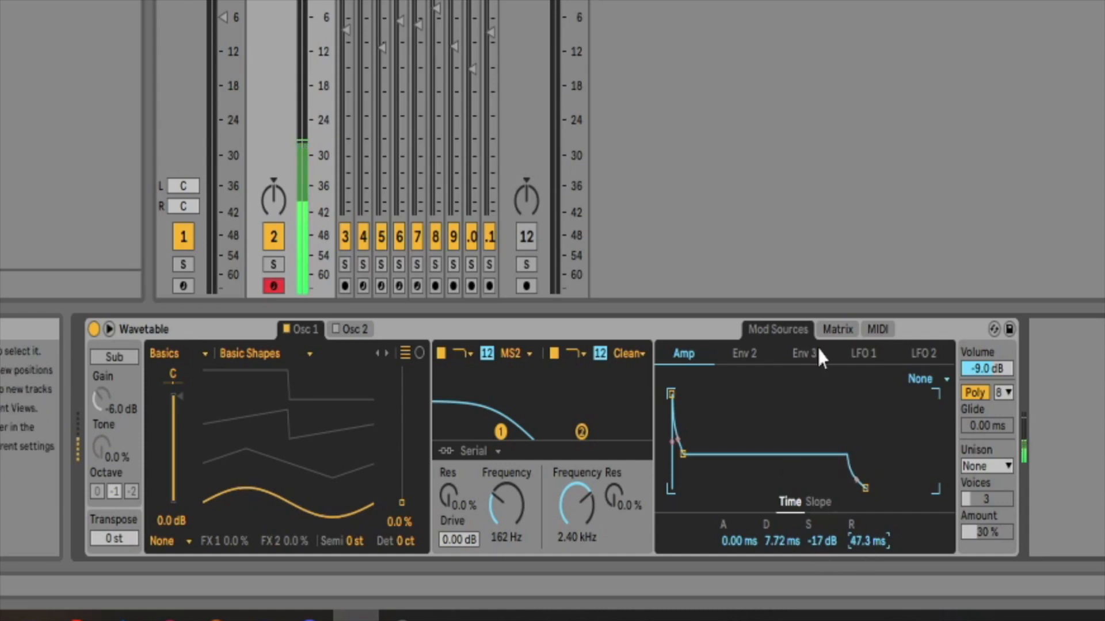
# Set filter 1's cutoff to about 171 Hz and modulate it with the Amp envelope by 33.
pyautogui.click(837, 329)
pyautogui.click(494, 506)
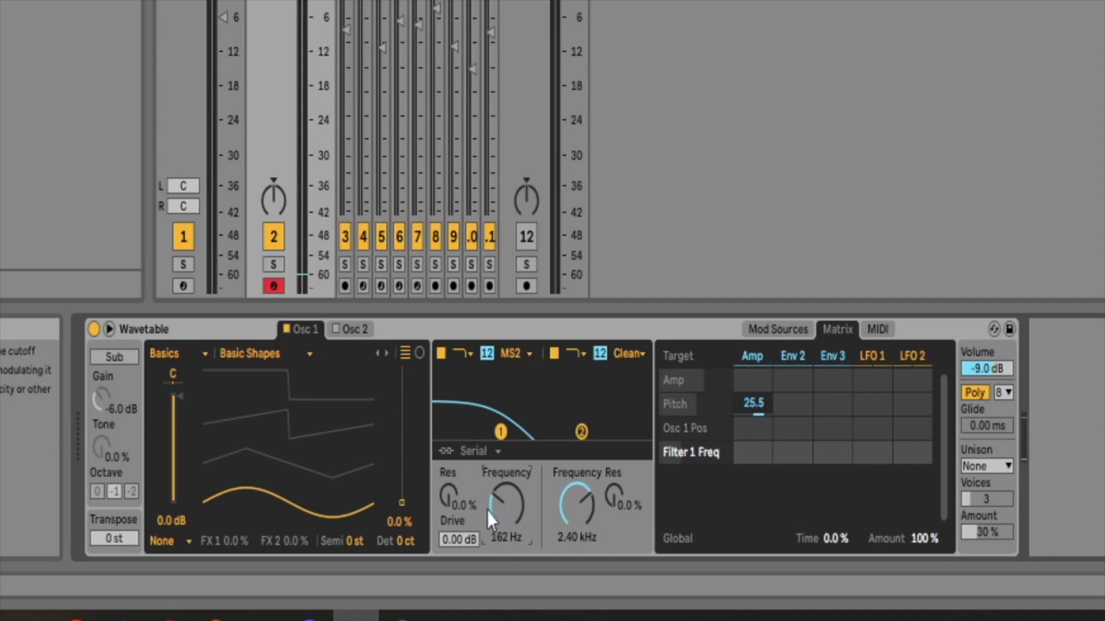
pyautogui.moveTo(520, 516); pyautogui.dragTo(502, 510)
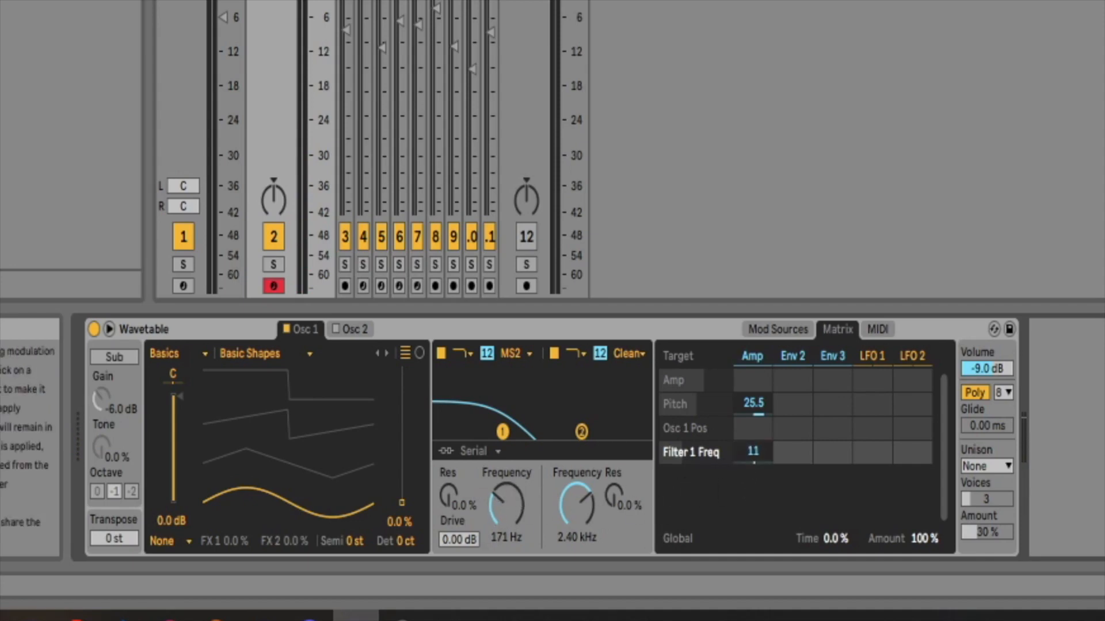
pyautogui.moveTo(752, 451); pyautogui.dragTo(752, 426)
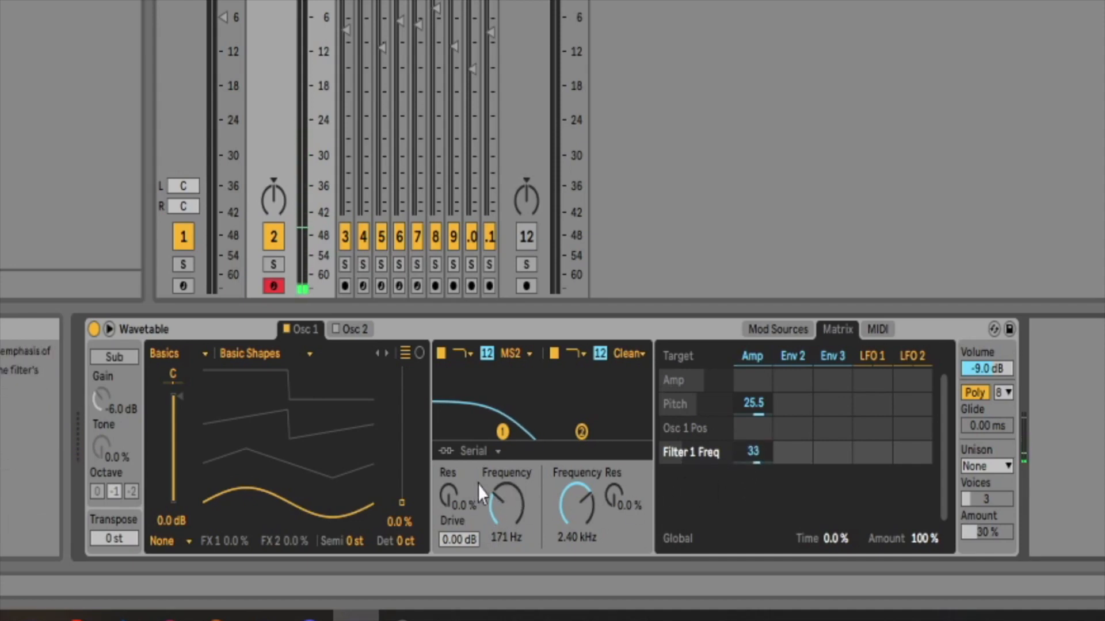
# Raise filter 1's resonance to 35% and set its drive to 3 dB.
pyautogui.moveTo(449, 500); pyautogui.dragTo(449, 458)
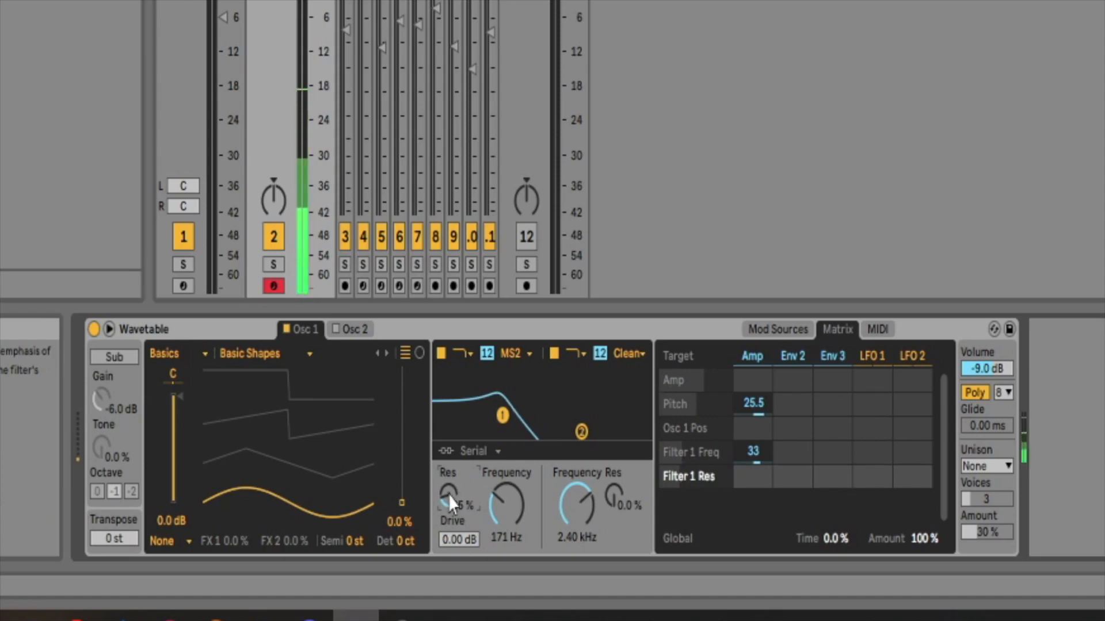
pyautogui.click(454, 542)
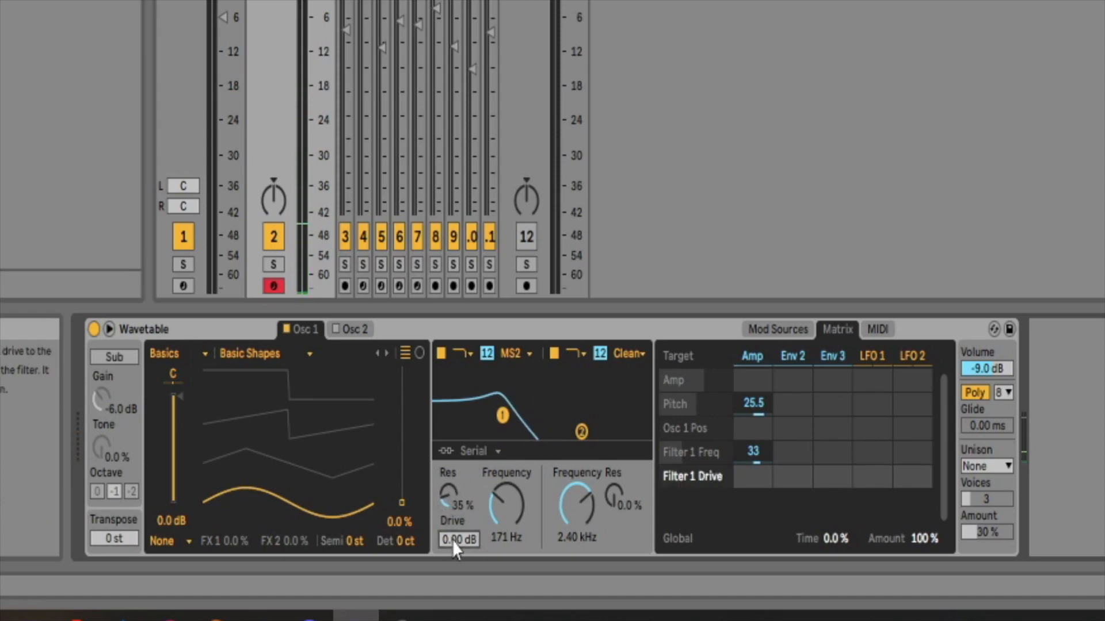
pyautogui.write('3')
pyautogui.press('Return')
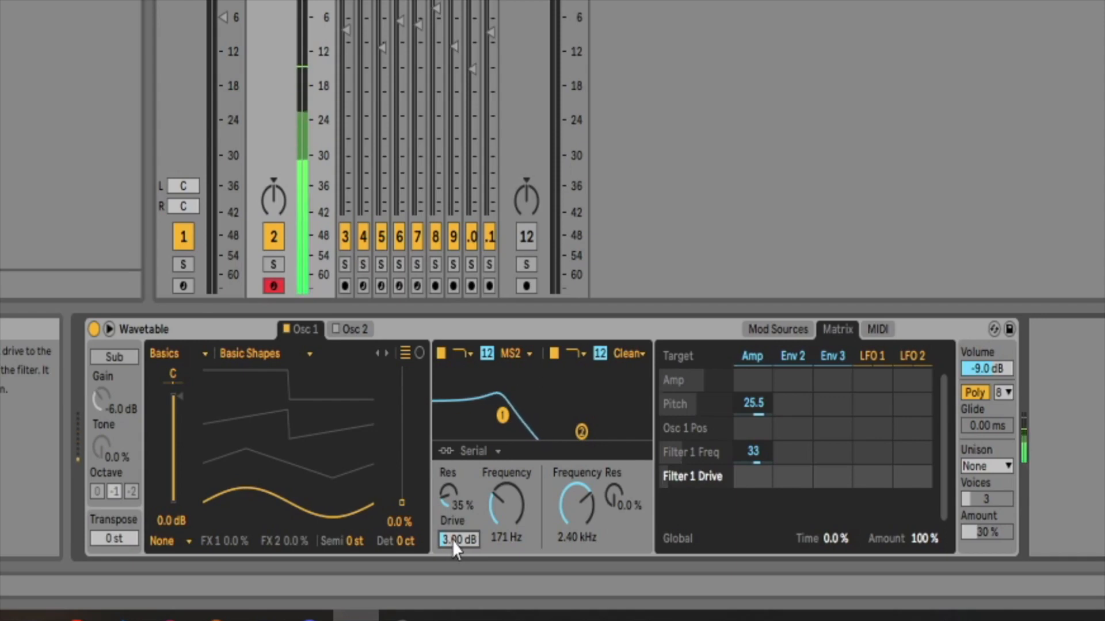
# Modulate filter 2's frequency with the Amp envelope by 52 and raise filter 1's frequency modulation to 66.
pyautogui.click(574, 507)
pyautogui.moveTo(751, 475); pyautogui.dragTo(751, 416)
pyautogui.moveTo(753, 453); pyautogui.dragTo(753, 414)
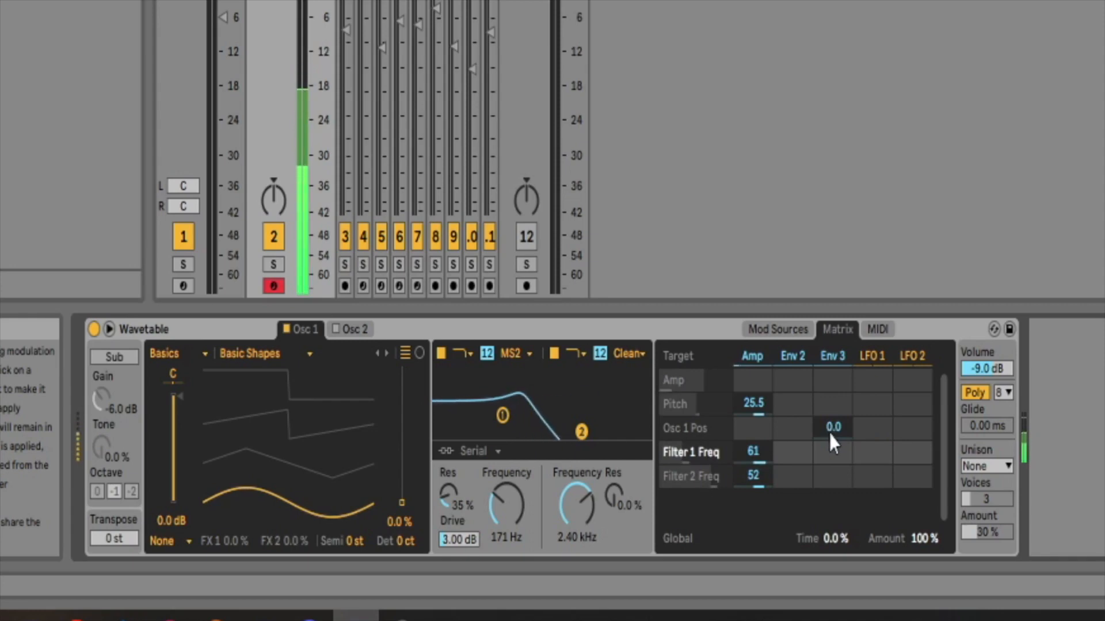
pyautogui.moveTo(748, 443); pyautogui.dragTo(748, 450)
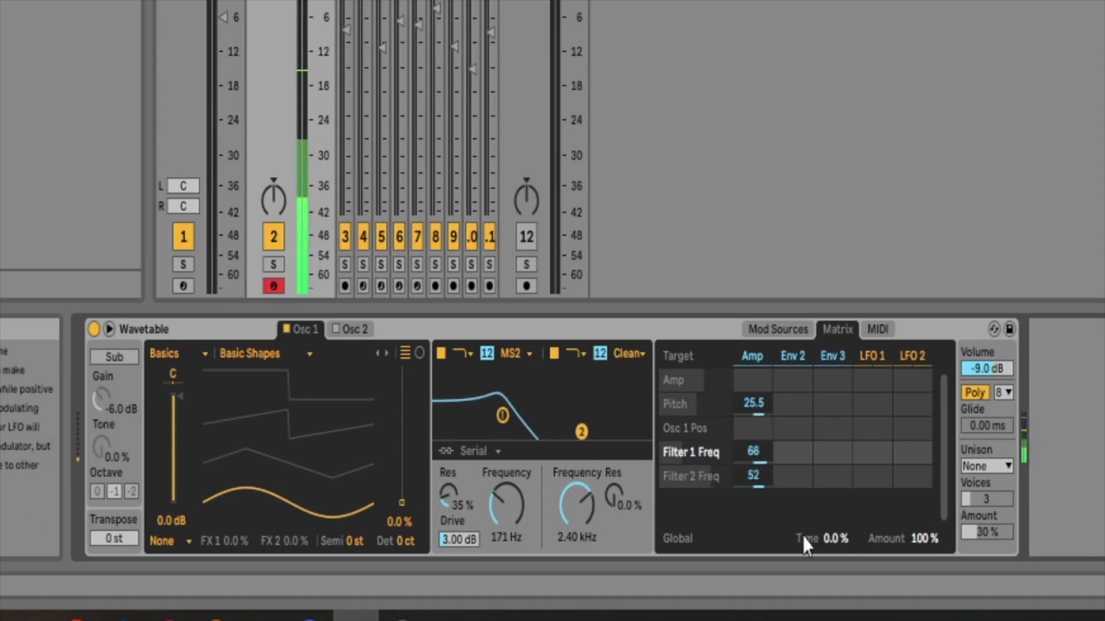
# Lower the global modulation Time to -56% and switch the synth from Poly to Mono.
pyautogui.click(836, 540)
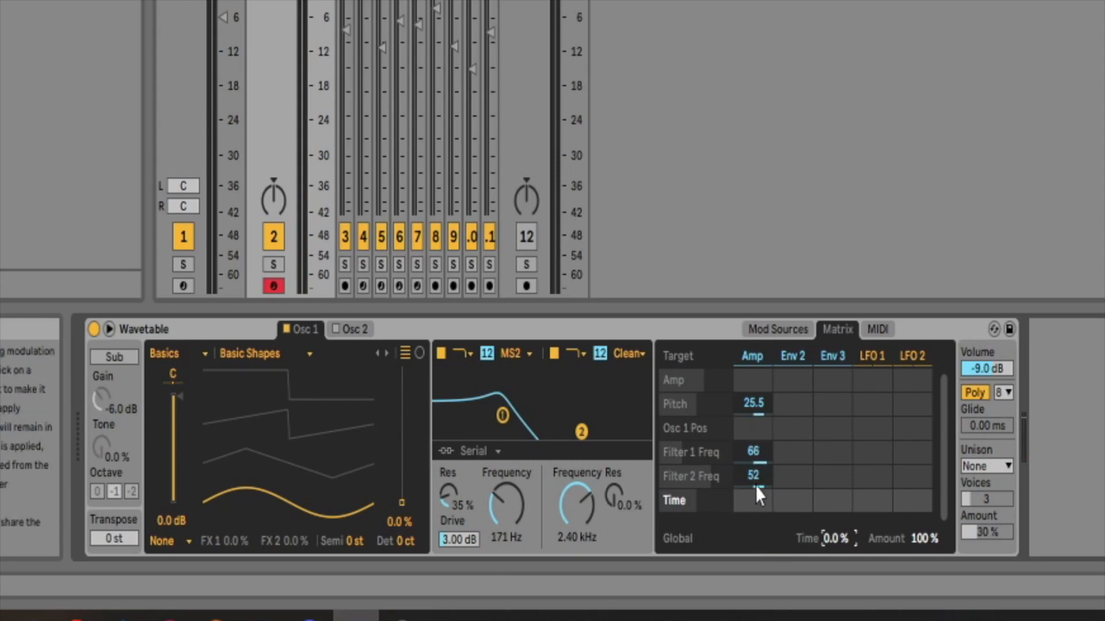
pyautogui.moveTo(825, 538); pyautogui.dragTo(825, 530)
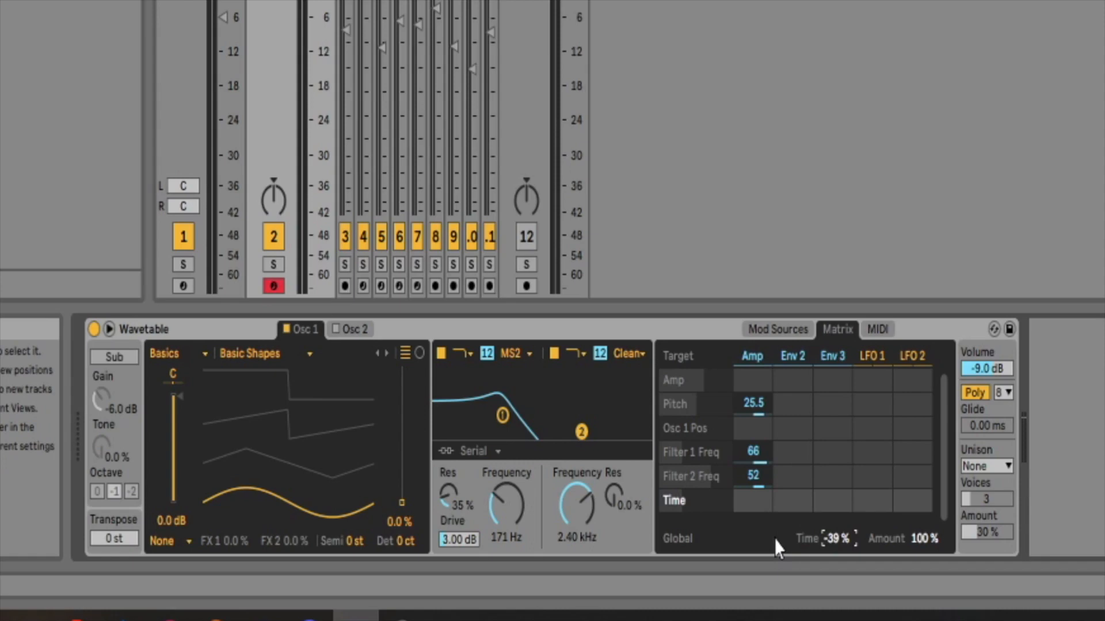
pyautogui.moveTo(835, 538); pyautogui.dragTo(834, 552)
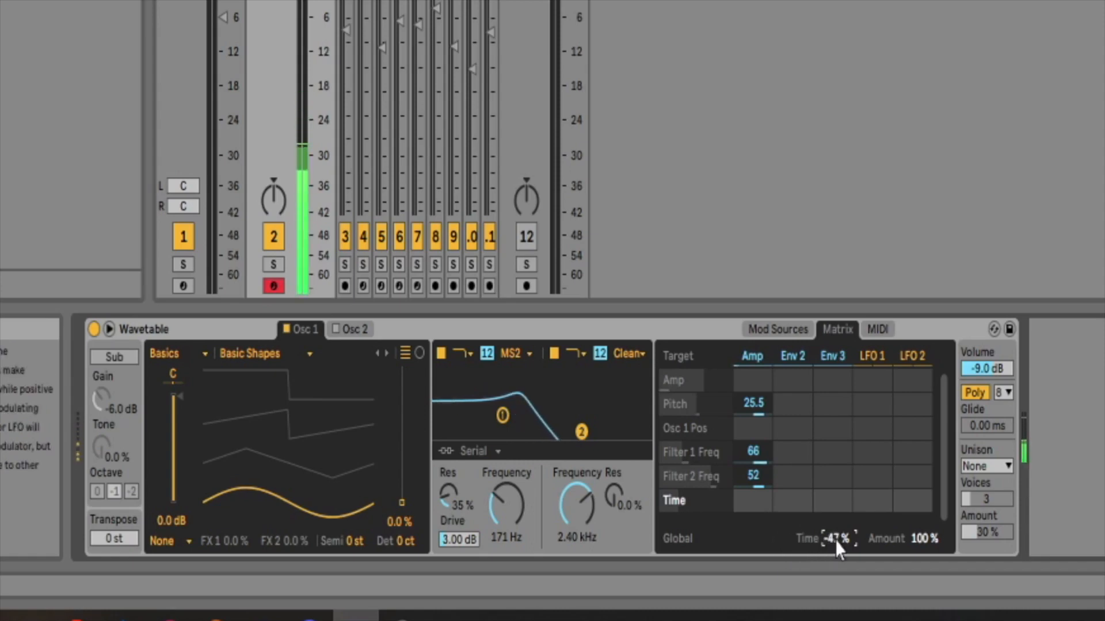
pyautogui.moveTo(834, 539); pyautogui.dragTo(835, 549)
pyautogui.click(975, 391)
pyautogui.moveTo(837, 537); pyautogui.dragTo(837, 542)
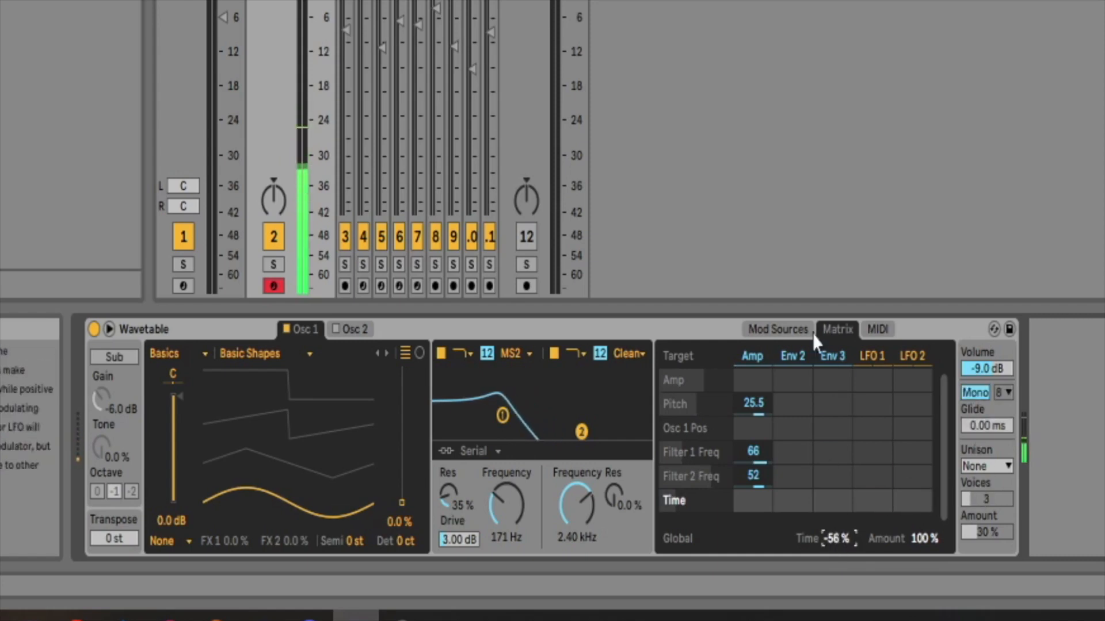
# Lengthen the Amp envelope's decay to about 967 ms.
pyautogui.click(782, 328)
pyautogui.moveTo(782, 540); pyautogui.dragTo(783, 498)
pyautogui.moveTo(772, 538); pyautogui.dragTo(771, 527)
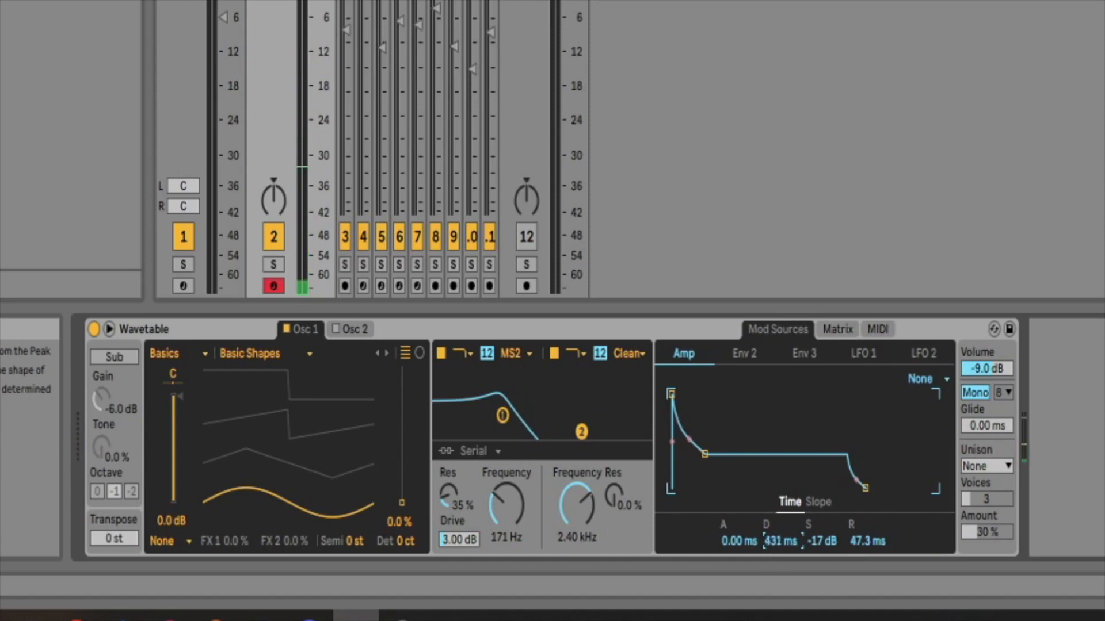
pyautogui.moveTo(777, 544)
pyautogui.mouseDown()
pyautogui.moveTo(777, 521)
pyautogui.moveTo(777, 544)
pyautogui.mouseUp()
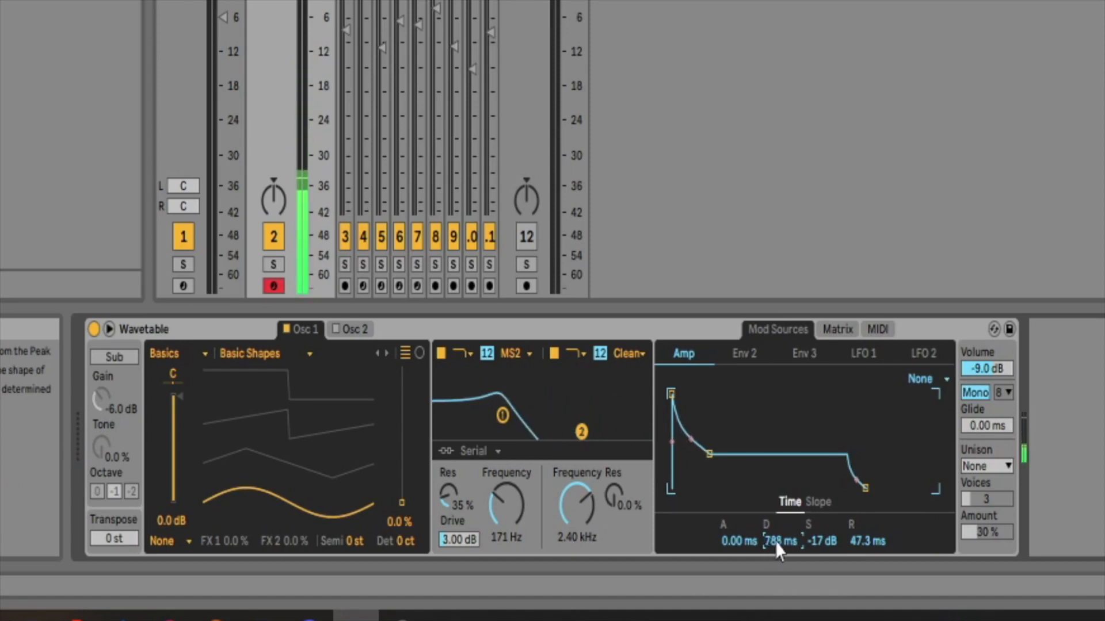
pyautogui.moveTo(779, 552); pyautogui.dragTo(779, 538)
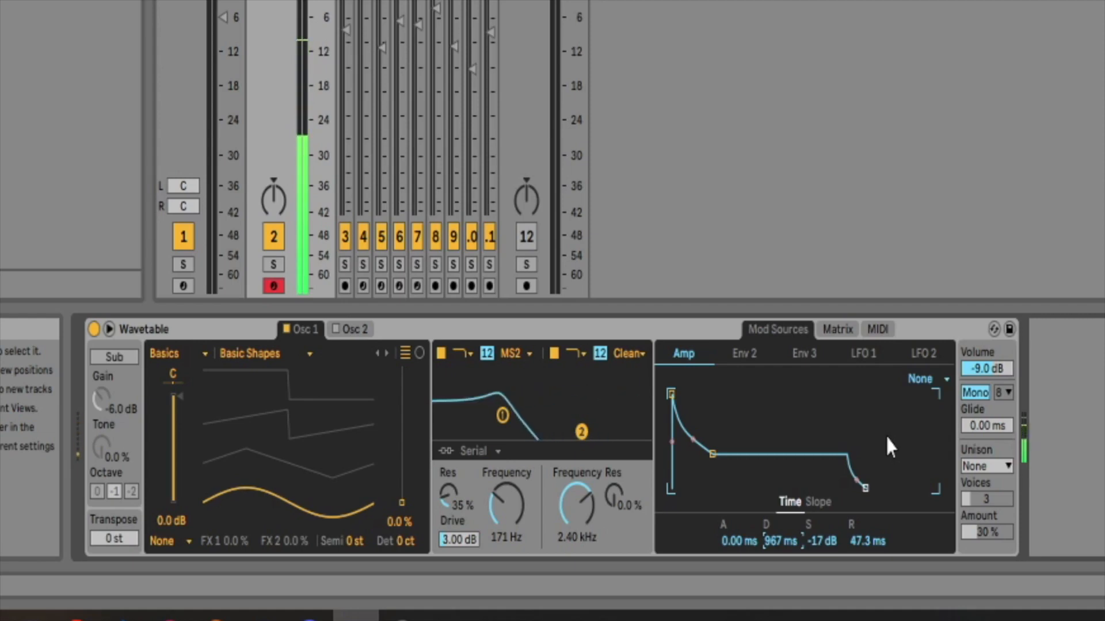
pyautogui.moveTo(771, 540)
pyautogui.mouseDown()
pyautogui.moveTo(771, 526)
pyautogui.moveTo(766, 537)
pyautogui.mouseUp()
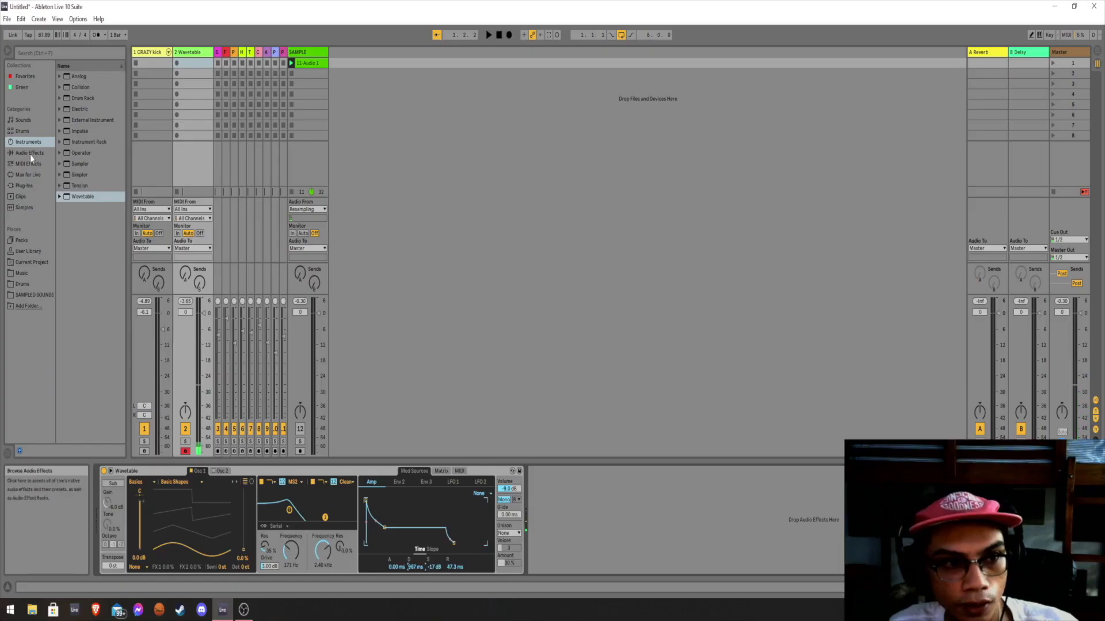
# Add the Saturator audio effect after Wavetable on the same track.
pyautogui.click(30, 154)
pyautogui.scroll(-3, 81, 253)
pyautogui.moveTo(81, 399); pyautogui.dragTo(539, 488)
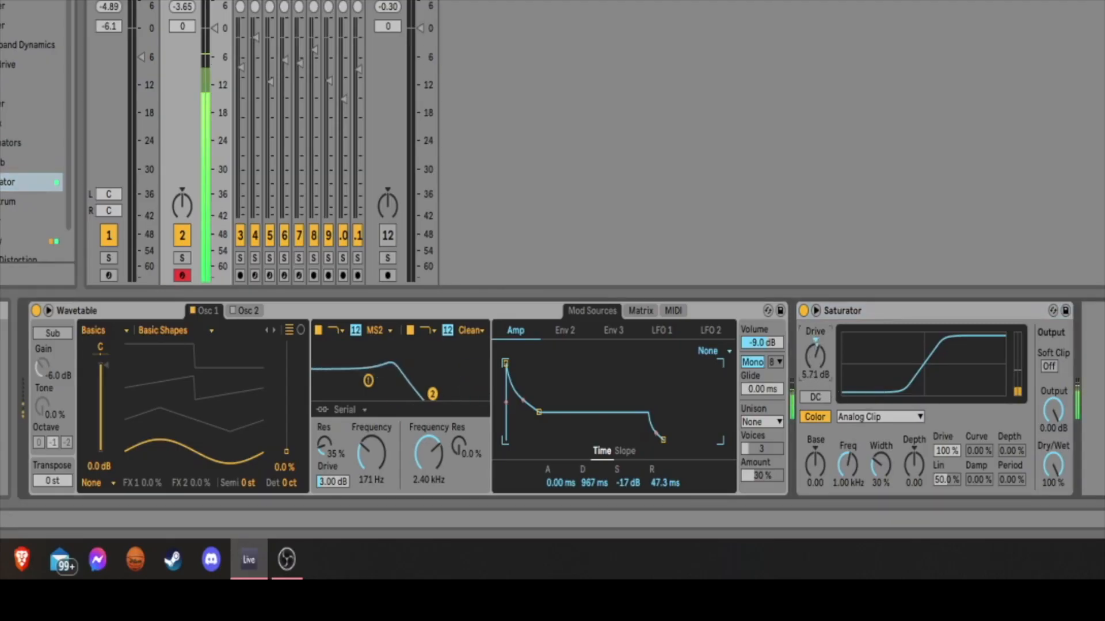
# Set the Saturator's drive to 7.43 dB and color base to -36.0, and turn on Soft Clip.
pyautogui.moveTo(814, 356); pyautogui.dragTo(814, 351)
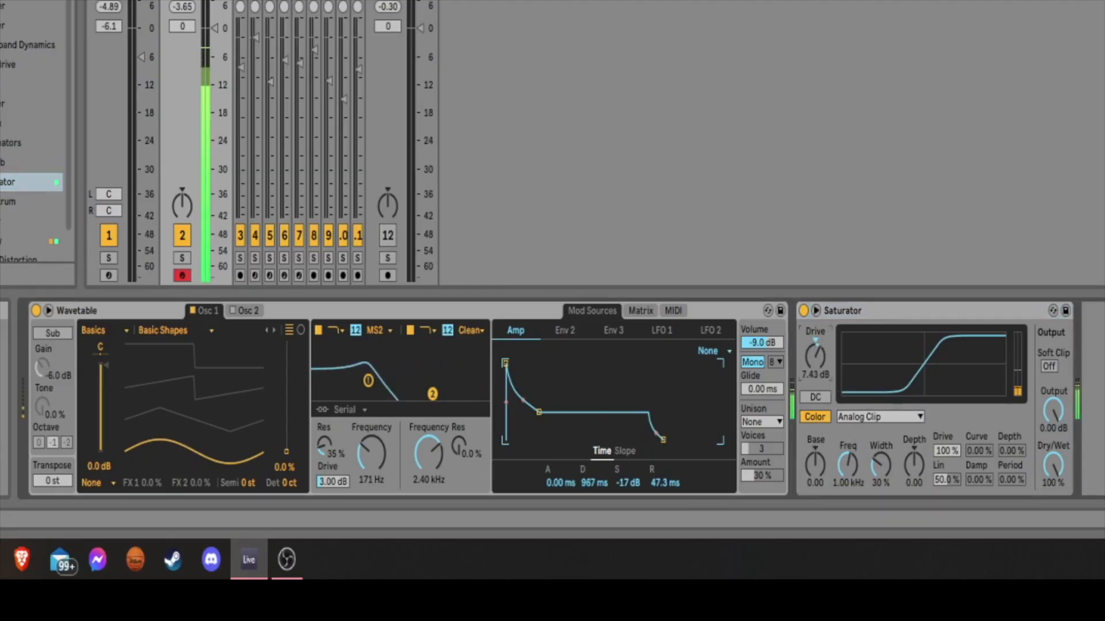
pyautogui.moveTo(815, 464); pyautogui.dragTo(827, 472)
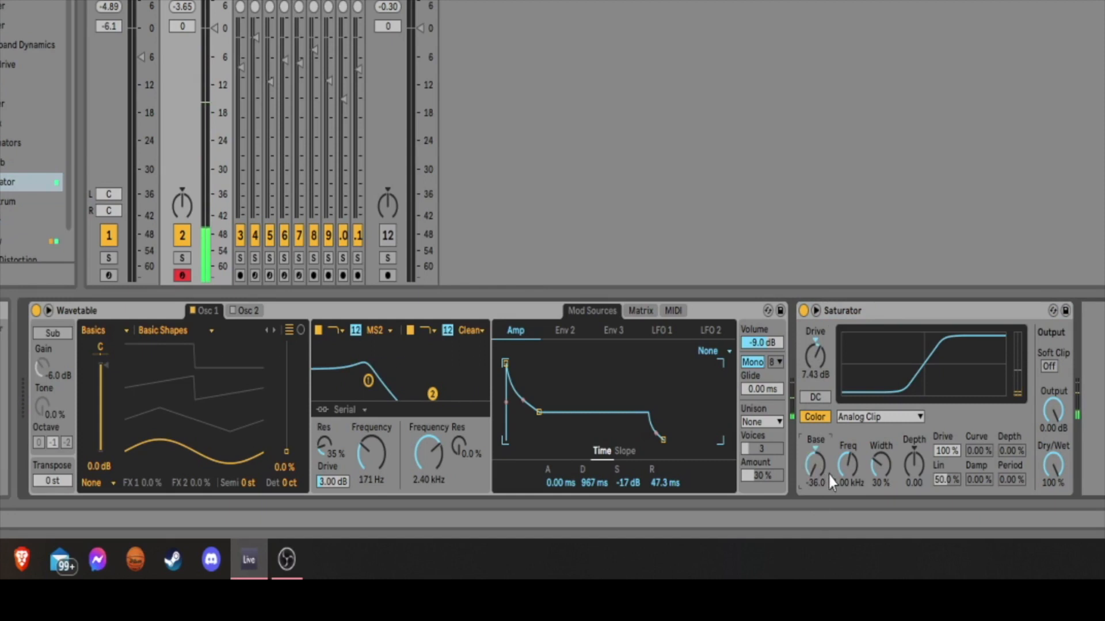
pyautogui.click(1048, 367)
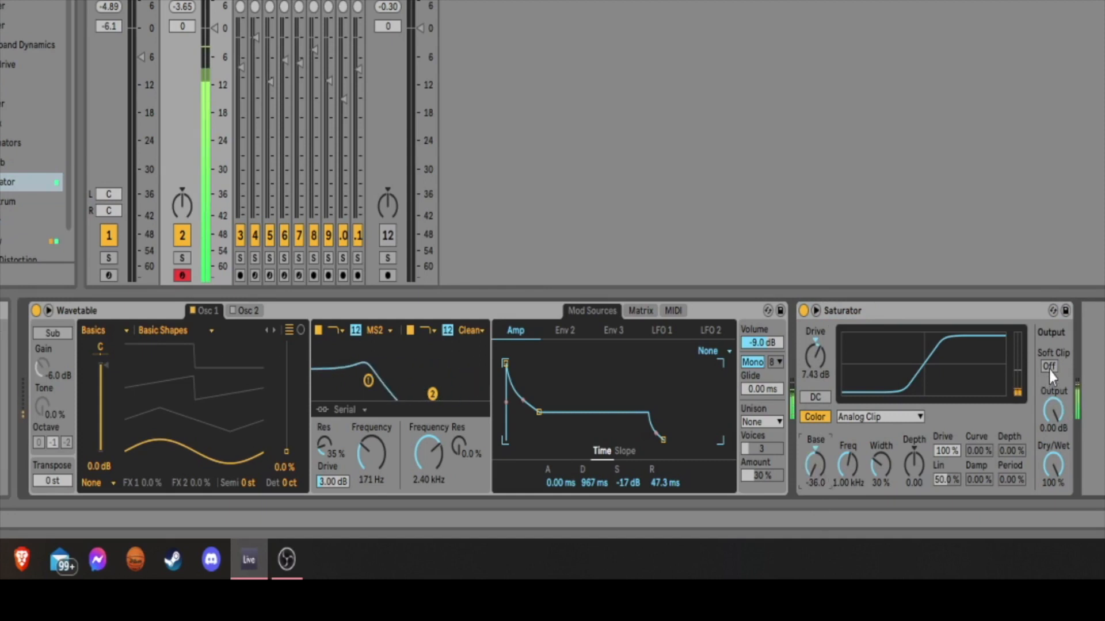
# Audition the Soft Sine and Hard Curve shapes in Saturator and settle on Medium Curve.
pyautogui.click(871, 419)
pyautogui.click(937, 426)
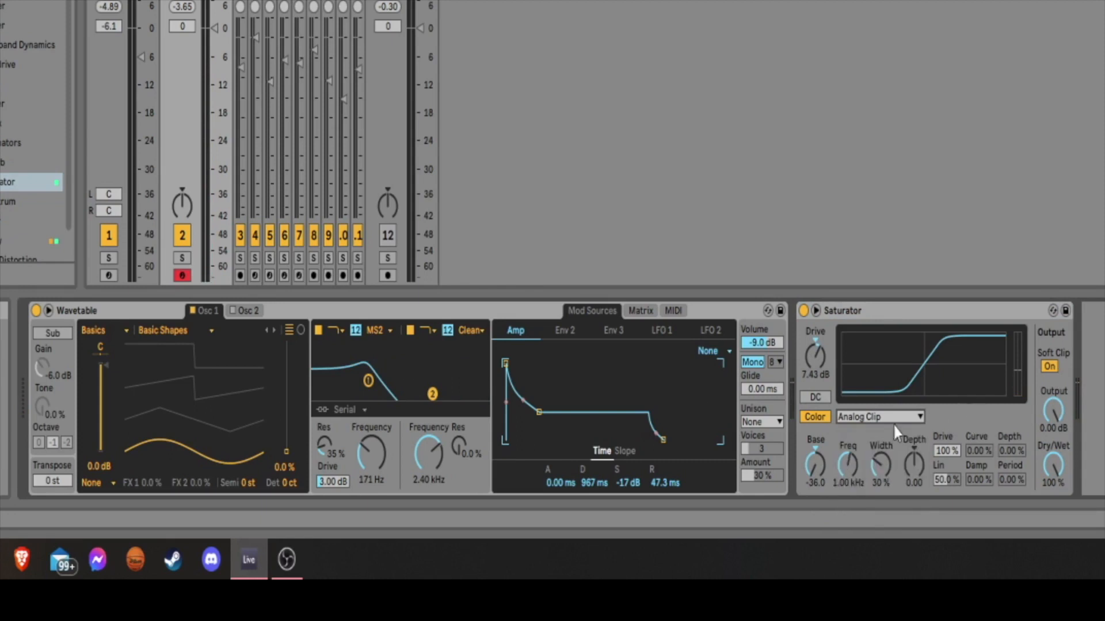
pyautogui.click(872, 422)
pyautogui.click(886, 449)
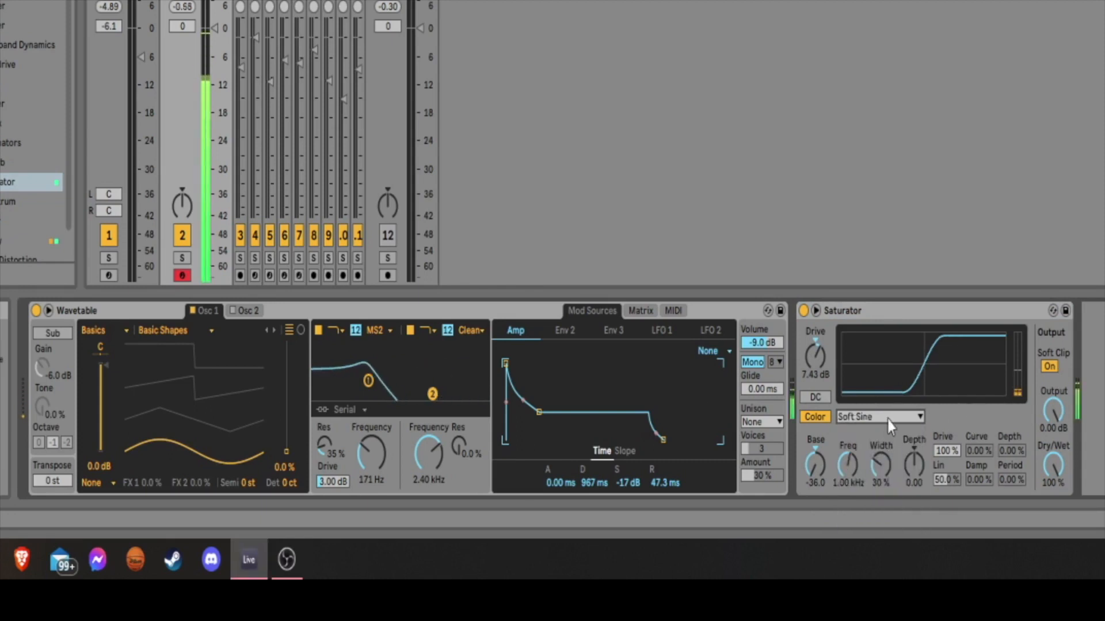
pyautogui.click(888, 419)
pyautogui.click(889, 463)
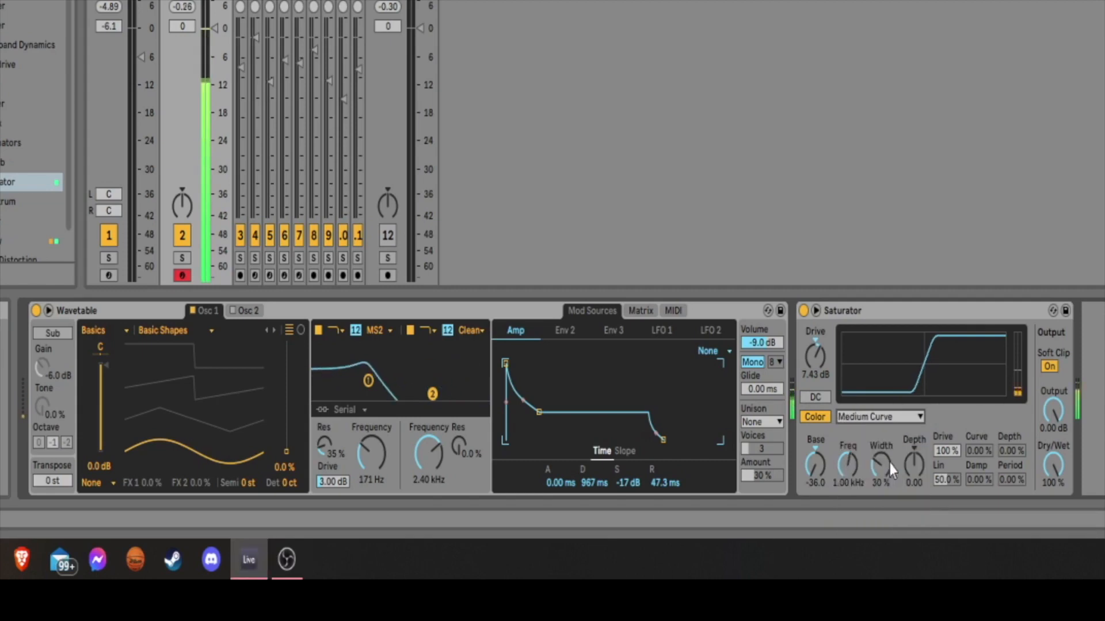
pyautogui.click(889, 418)
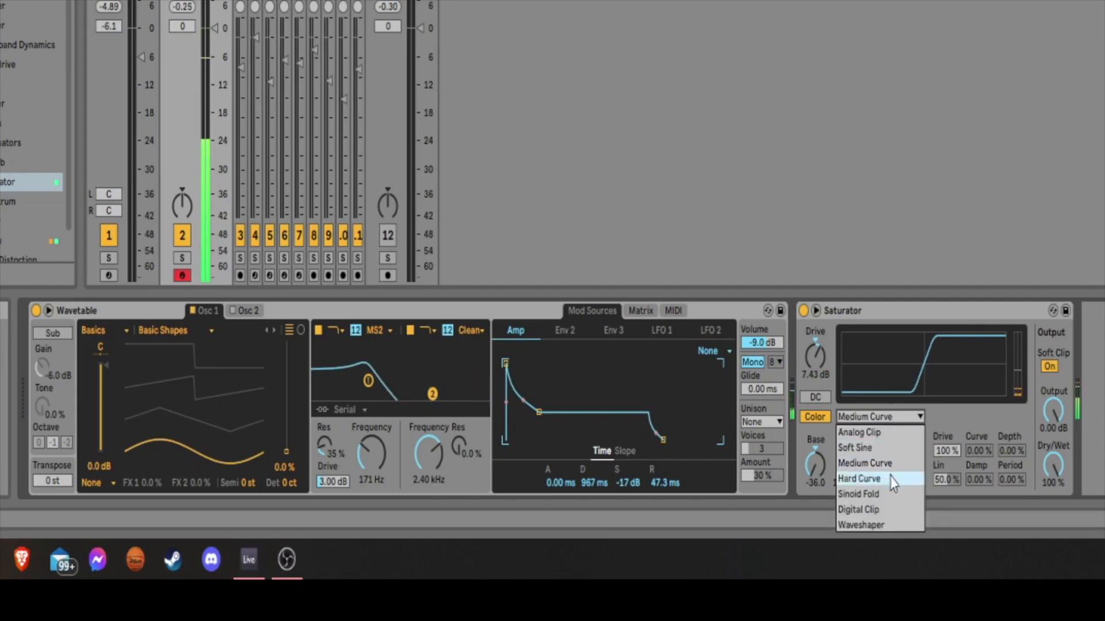
pyautogui.click(890, 479)
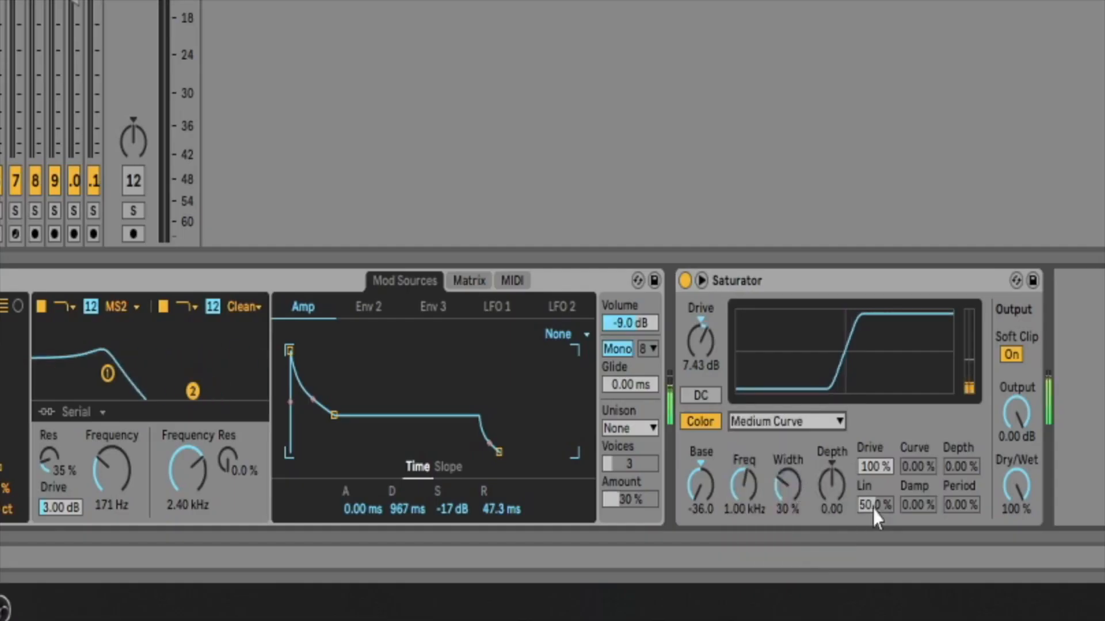
# Raise the Saturator's color frequency to 3.27 kHz and reduce its drive to 2.29 dB.
pyautogui.click(729, 505)
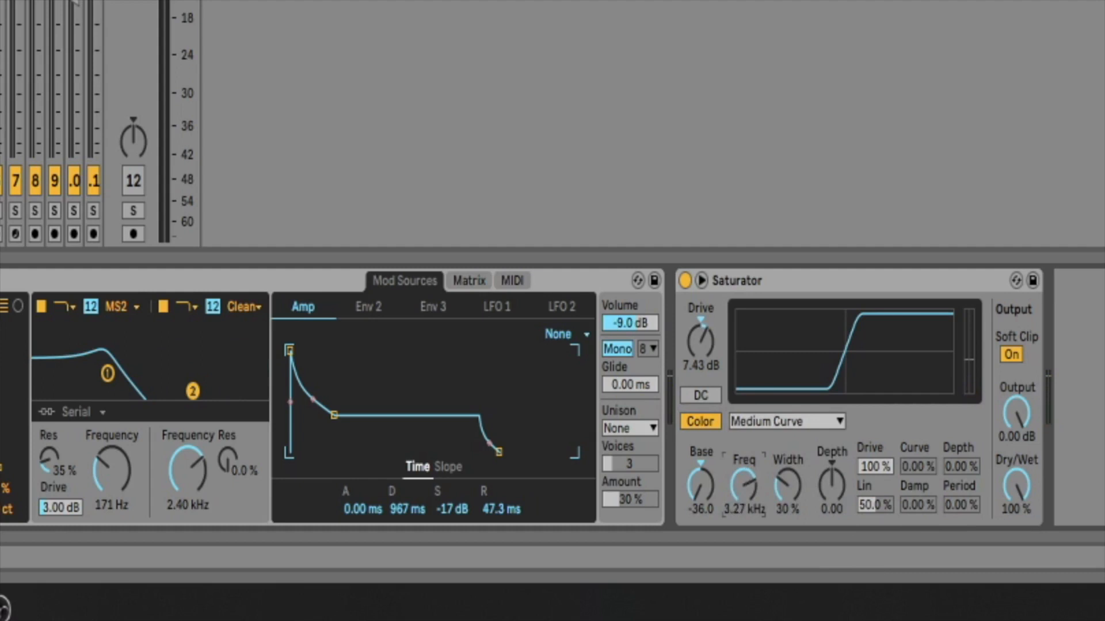
pyautogui.moveTo(700, 342); pyautogui.dragTo(700, 350)
pyautogui.moveTo(705, 343); pyautogui.dragTo(705, 350)
# Shorten the Amp envelope's decay to 845 ms and set its attack to 6.22 ms.
pyautogui.moveTo(409, 509); pyautogui.dragTo(409, 512)
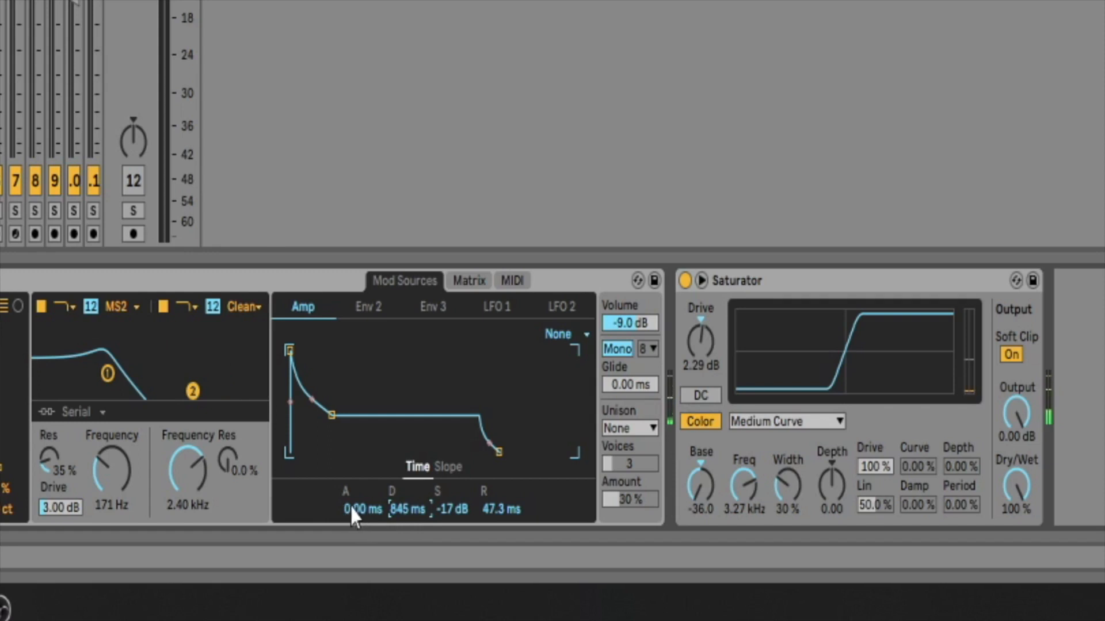
pyautogui.moveTo(353, 506); pyautogui.dragTo(353, 478)
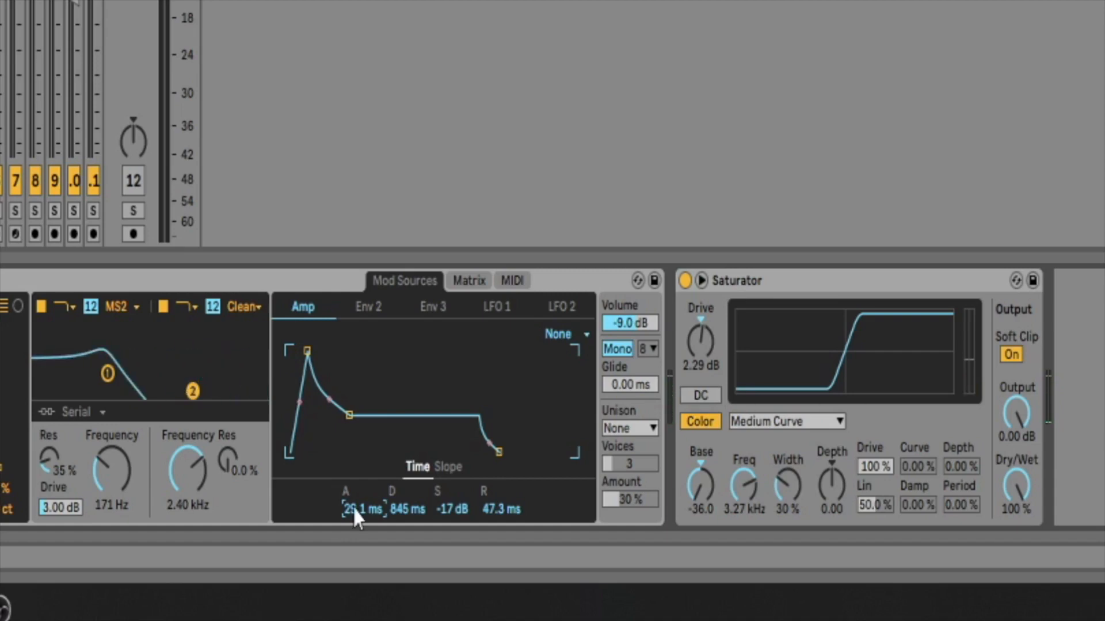
pyautogui.moveTo(353, 478); pyautogui.dragTo(352, 507)
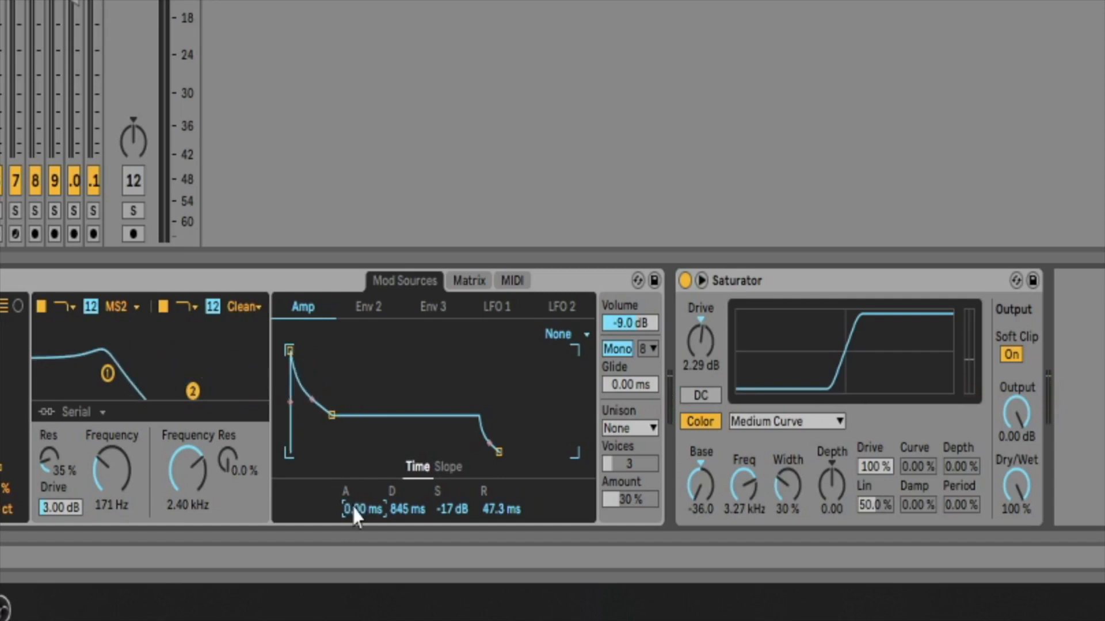
pyautogui.moveTo(352, 506); pyautogui.dragTo(352, 472)
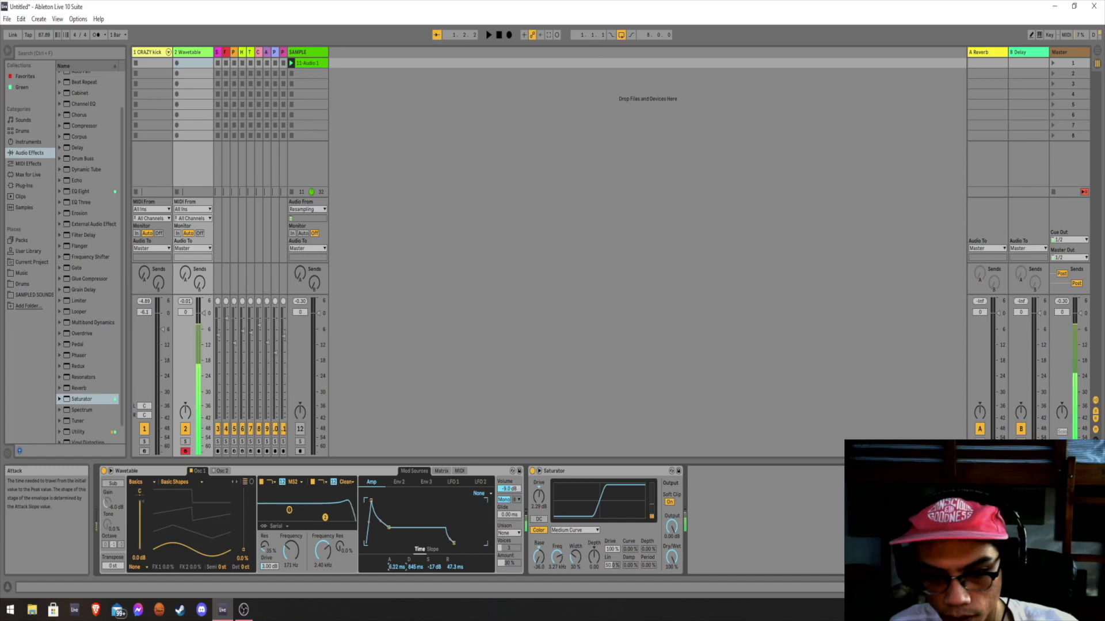
# Load the Corpus preset Kick Tight after Saturator on the Wavetable track.
pyautogui.click(576, 471)
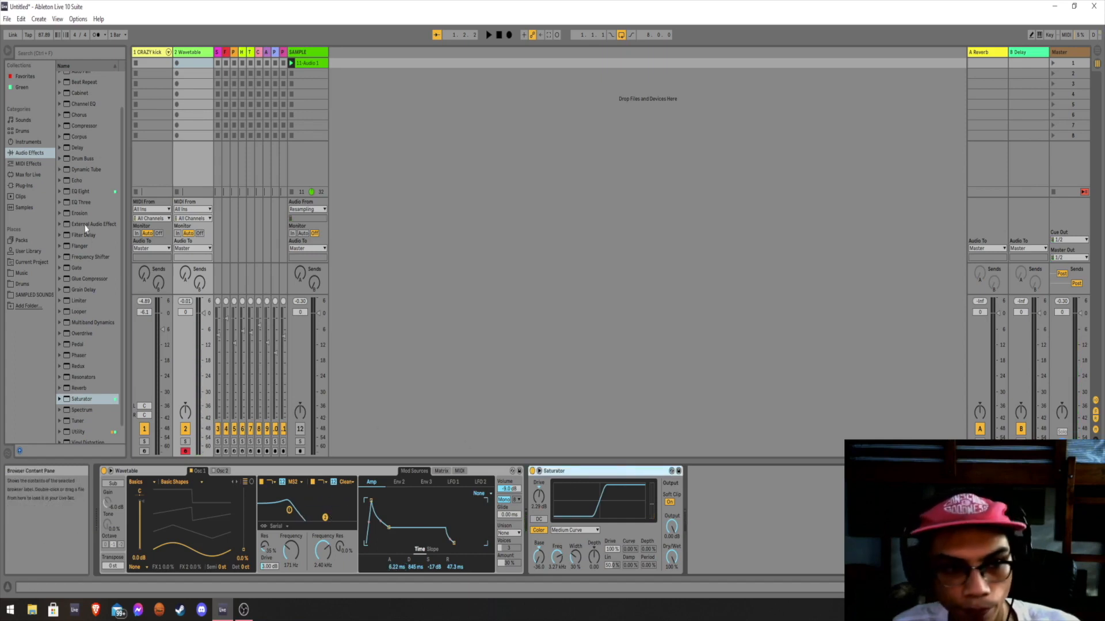
pyautogui.scroll(2, 109, 333)
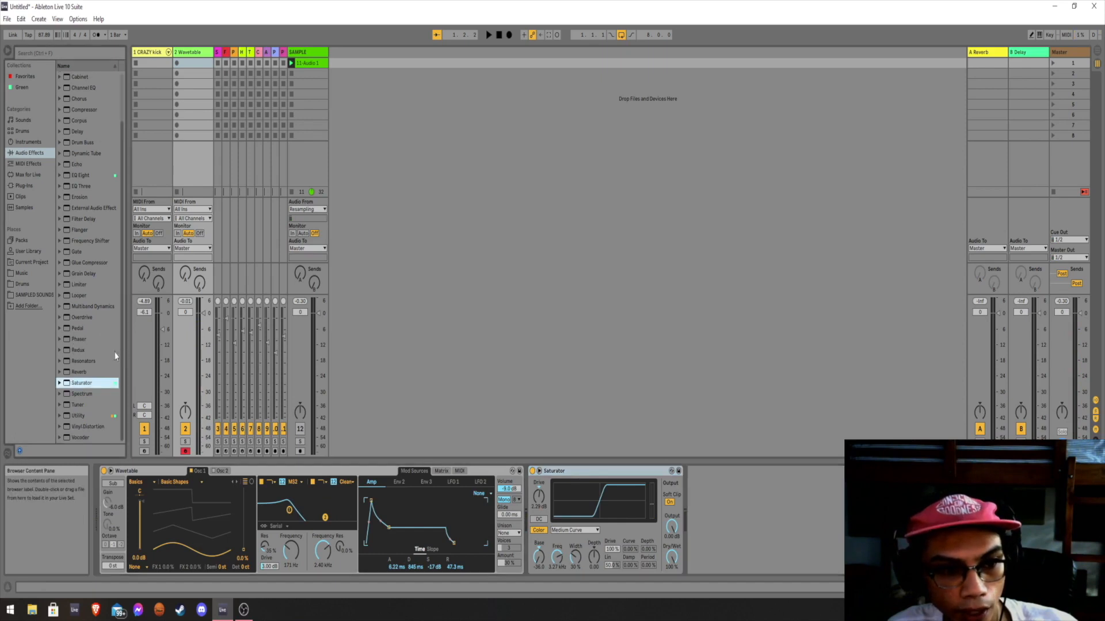
pyautogui.scroll(1, 96, 348)
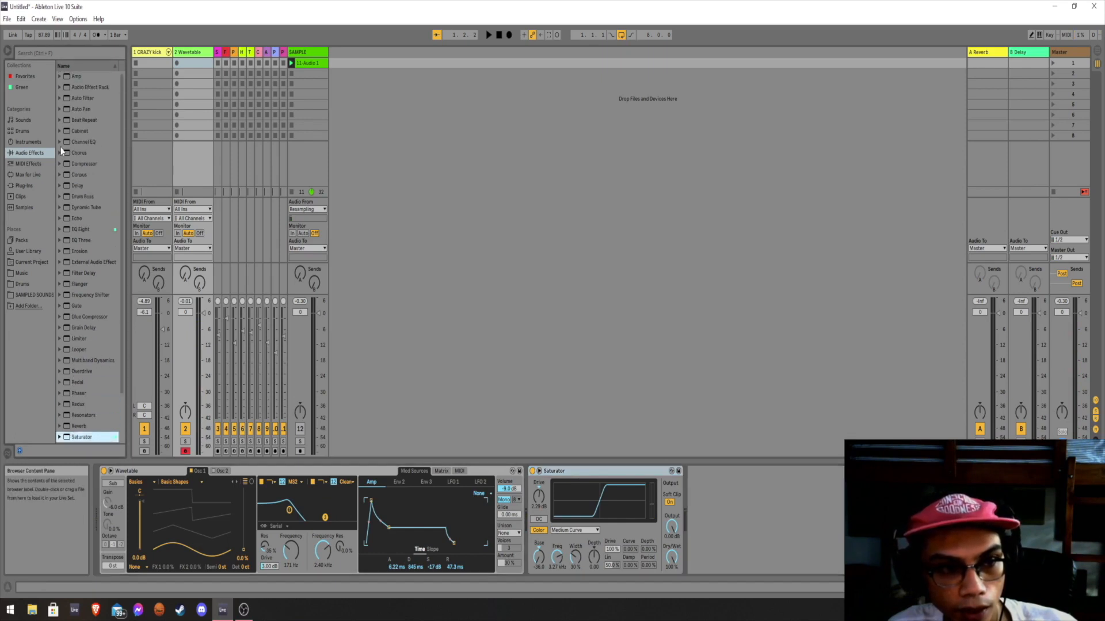
pyautogui.click(60, 175)
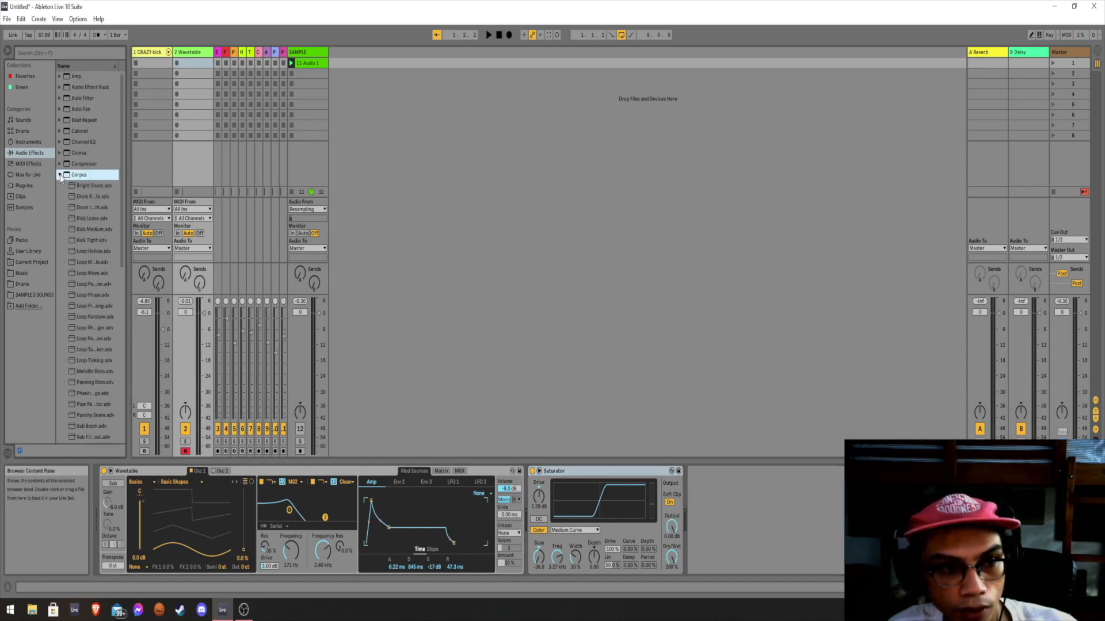
pyautogui.click(104, 240)
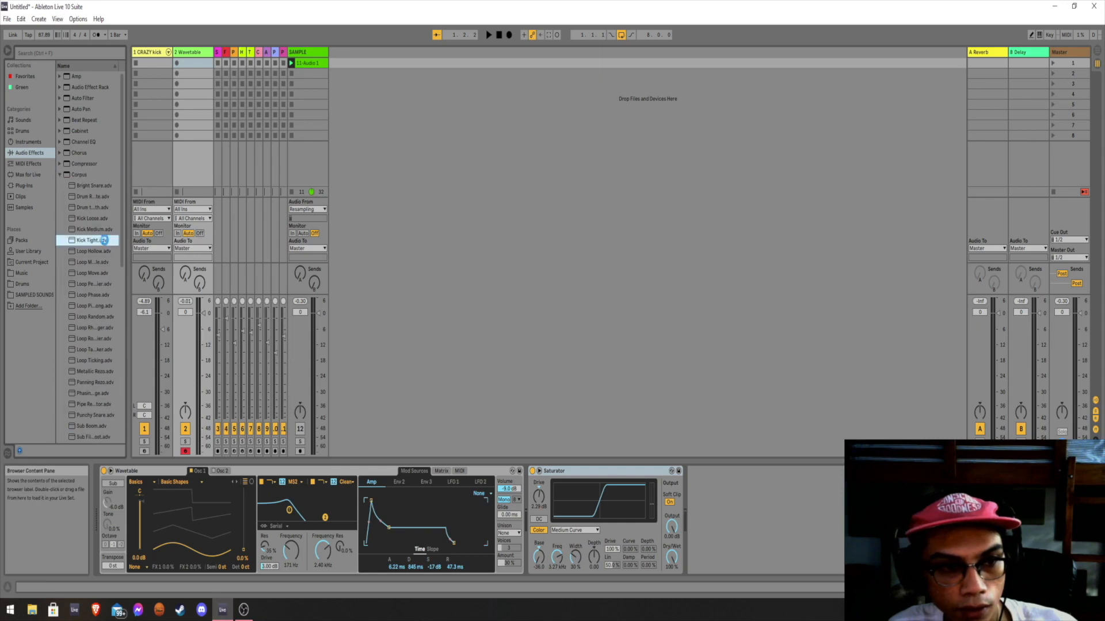
pyautogui.doubleClick(104, 240)
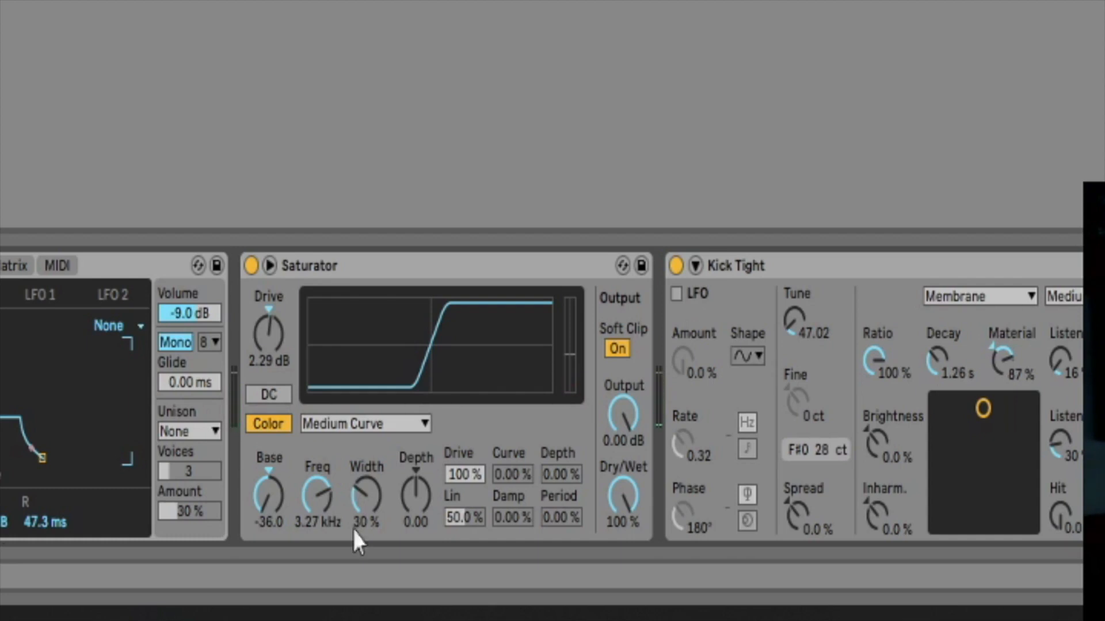
# Add the Tuner directly after Wavetable and tune oscillator 1 to -4 semitones and 40 cents.
pyautogui.click(816, 274)
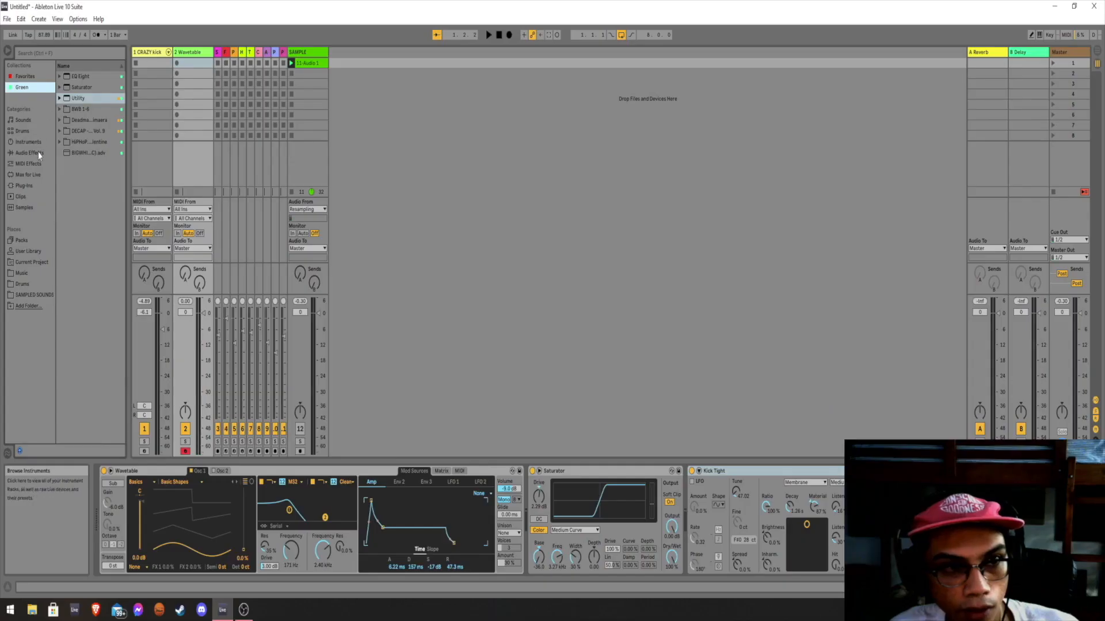
pyautogui.click(29, 153)
pyautogui.scroll(-3, 86, 311)
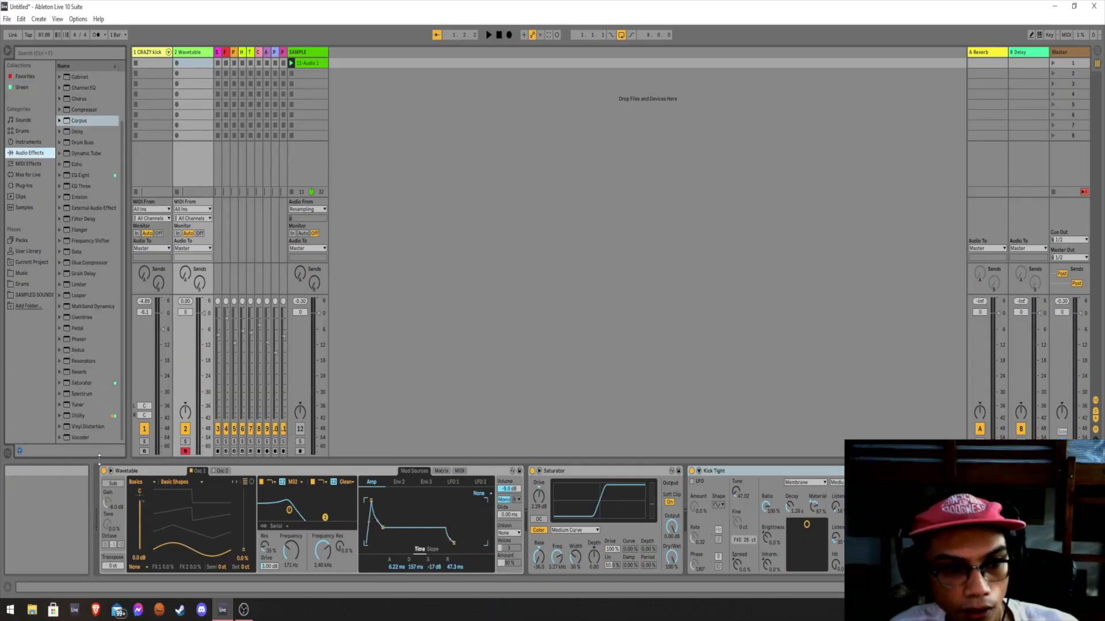
pyautogui.doubleClick(92, 405)
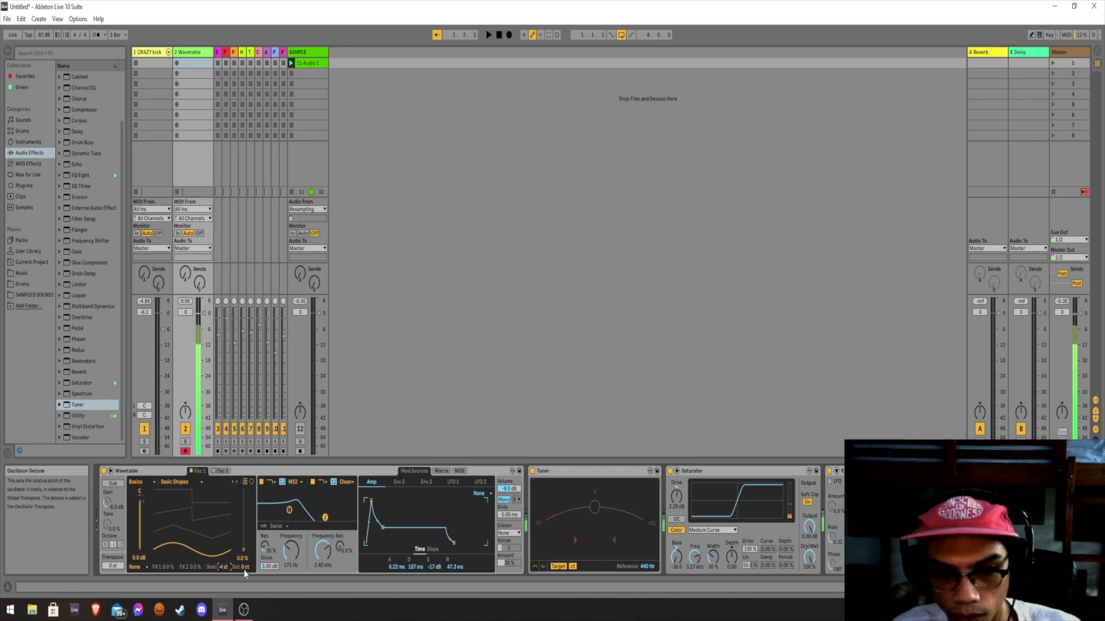
pyautogui.scroll(6, 241, 566)
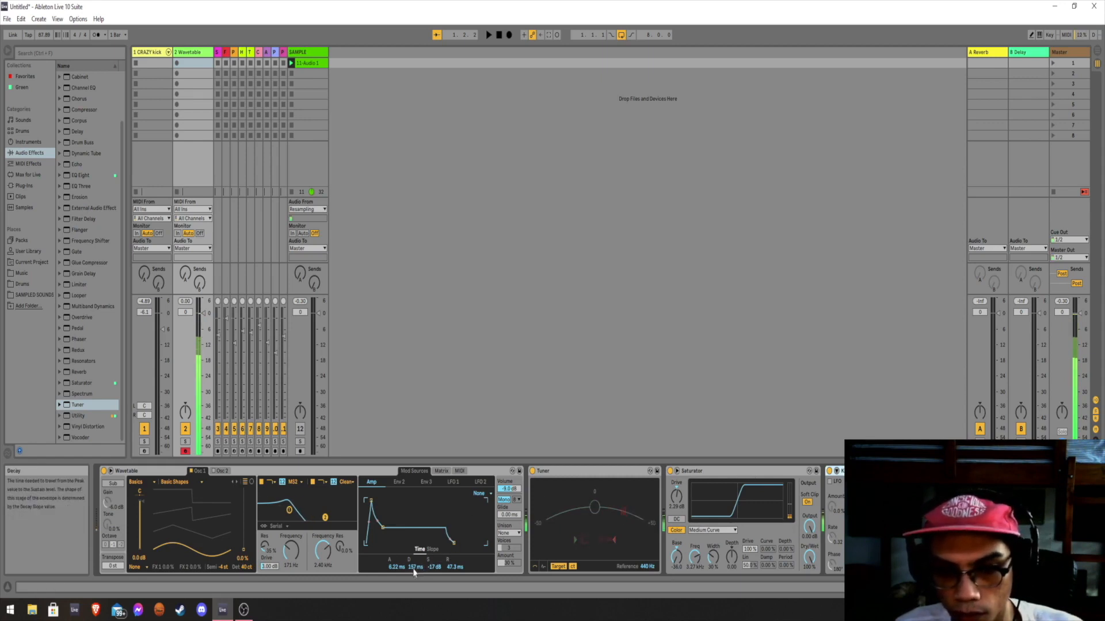
# Set the Amp envelope's attack to about 29 ms and decay to about 281 ms, and the filter frequencies to 123 Hz and 2.68 kHz.
pyautogui.moveTo(390, 568); pyautogui.dragTo(389, 561)
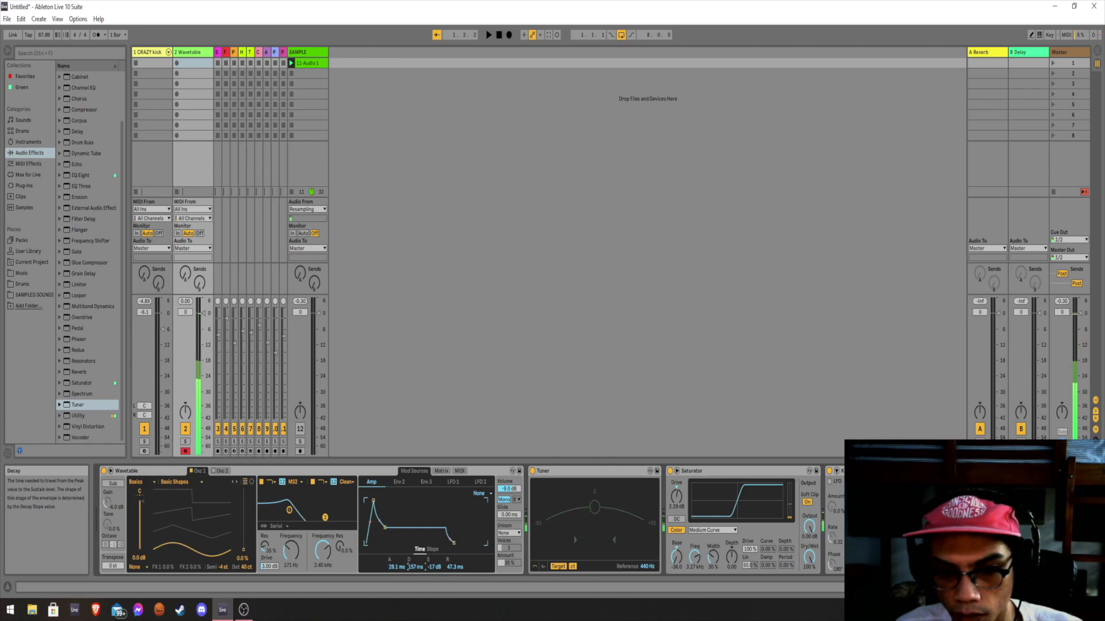
pyautogui.moveTo(414, 569); pyautogui.dragTo(414, 564)
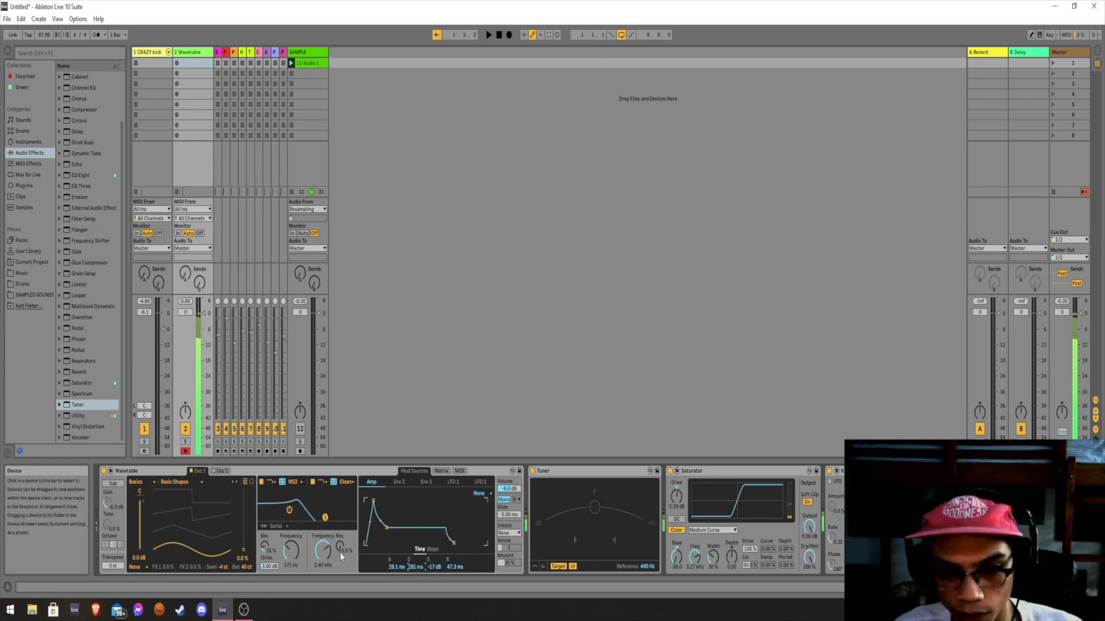
pyautogui.moveTo(323, 552); pyautogui.dragTo(269, 561)
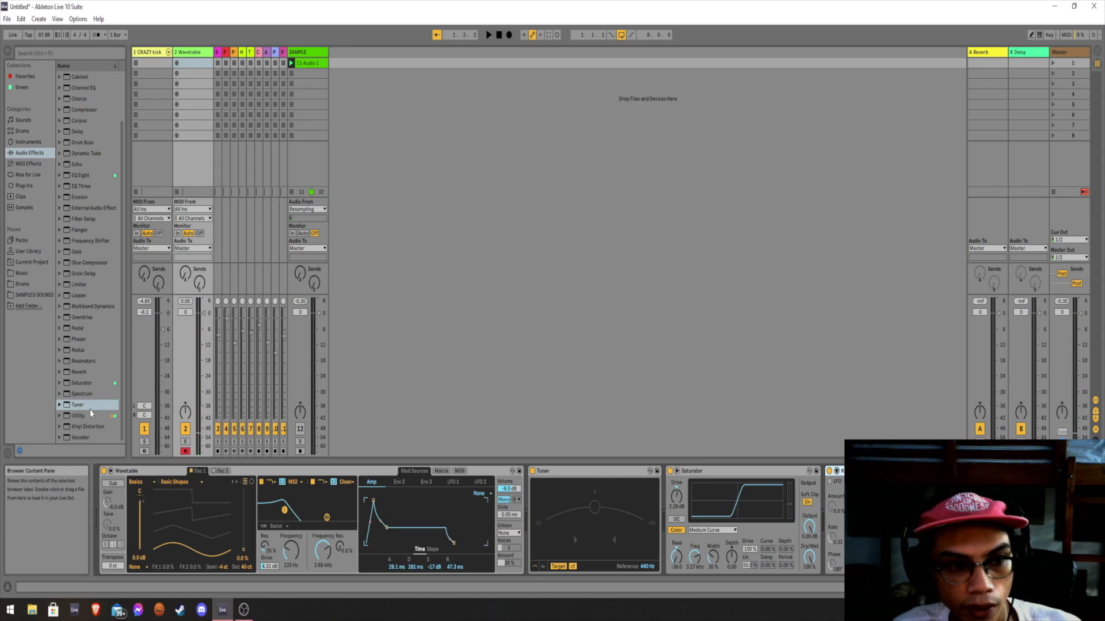
# Add the Redux audio effect to the track and place it between Tuner and Saturator.
pyautogui.click(86, 350)
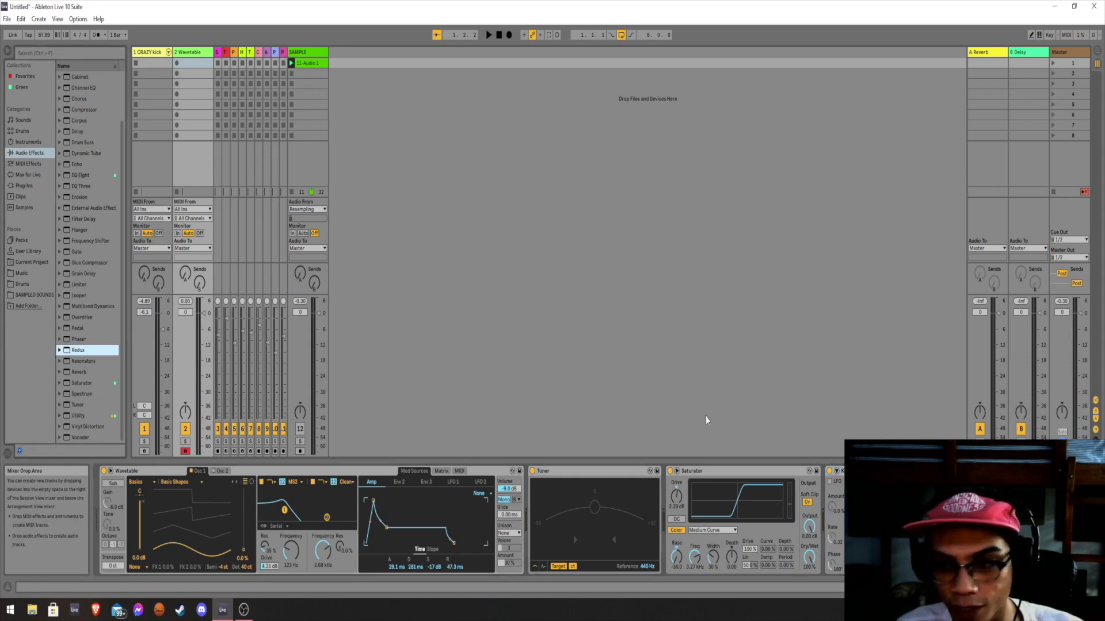
pyautogui.click(176, 470)
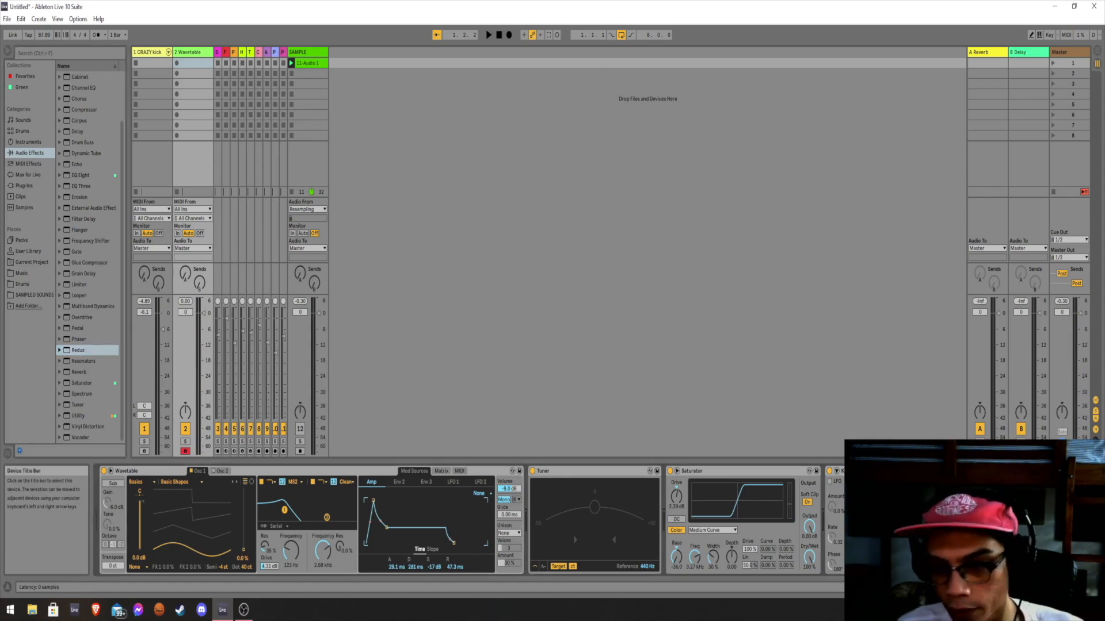
pyautogui.moveTo(944, 471); pyautogui.dragTo(667, 491)
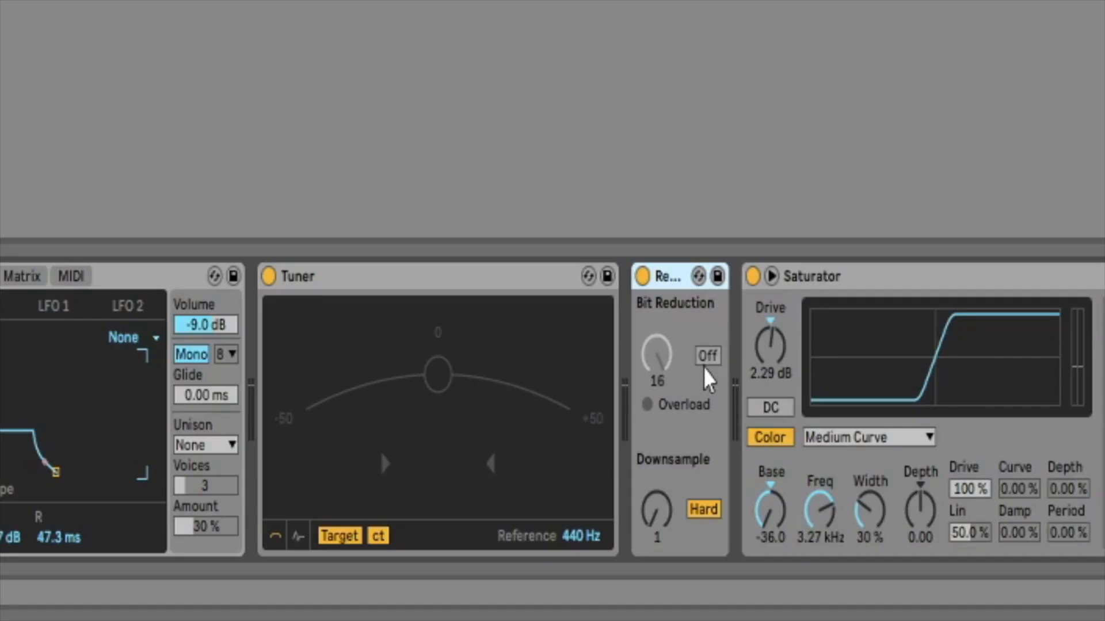
# Turn on Redux's bit reduction and set it to 12.
pyautogui.click(711, 357)
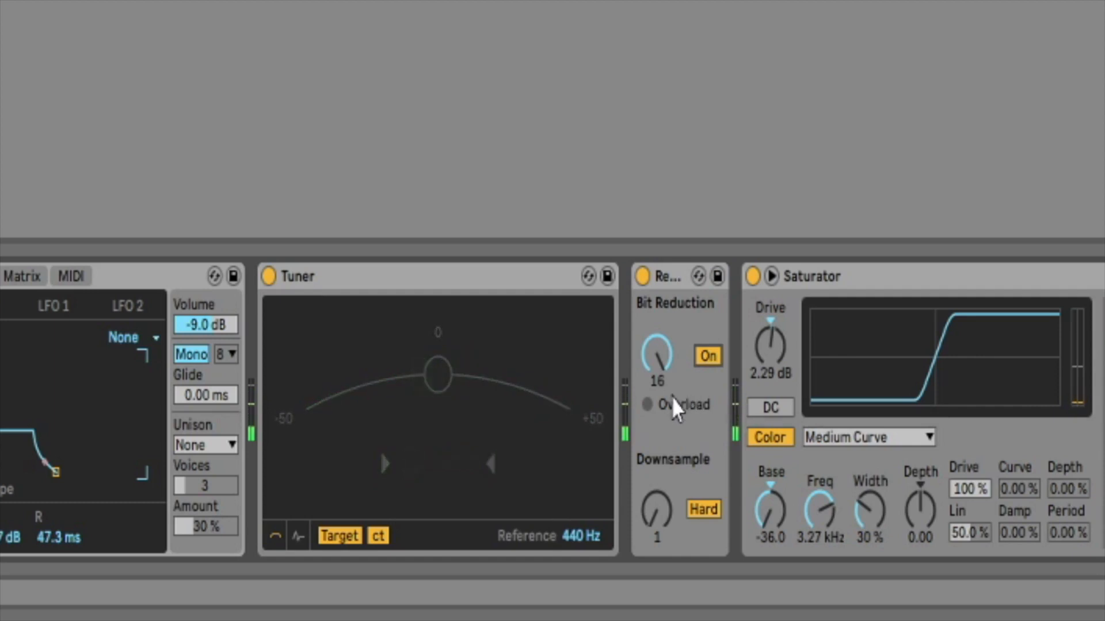
pyautogui.click(657, 374)
pyautogui.moveTo(659, 377); pyautogui.dragTo(659, 380)
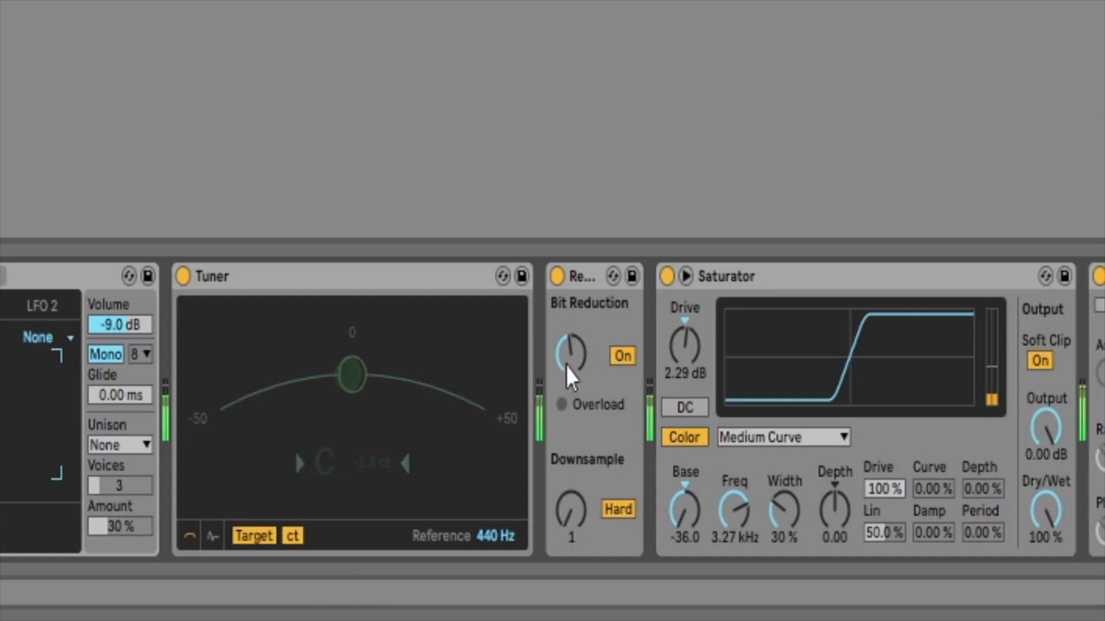
pyautogui.moveTo(565, 366); pyautogui.dragTo(565, 349)
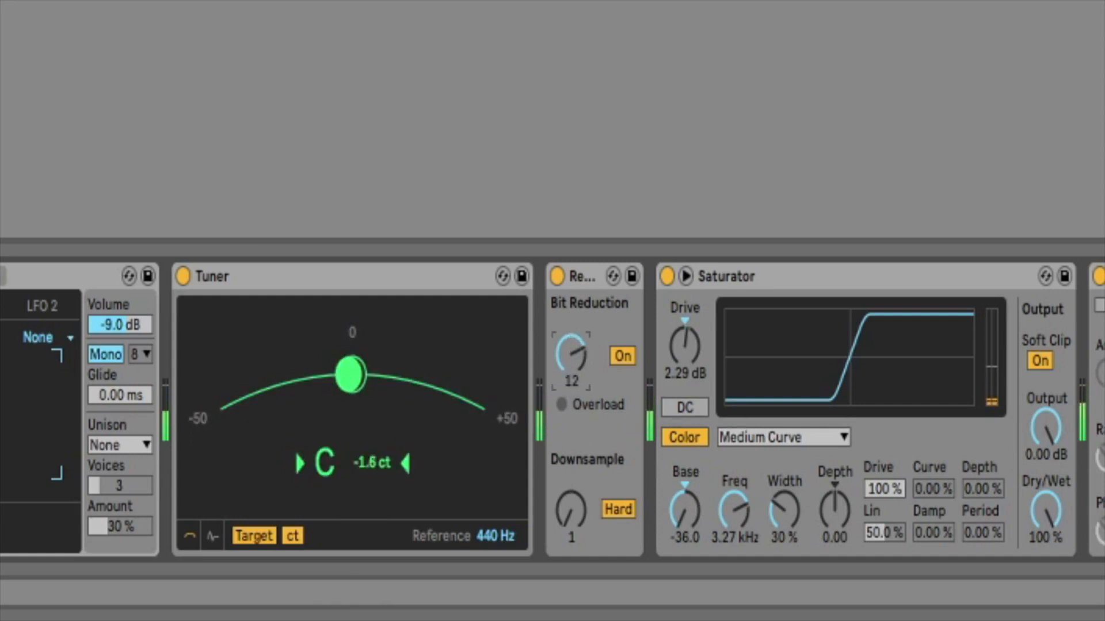
# Try Redux downsample amounts of 13 and 26, and restore the amount to 1.
pyautogui.click(571, 509)
pyautogui.moveTo(570, 509); pyautogui.dragTo(570, 496)
pyautogui.moveTo(571, 495); pyautogui.dragTo(570, 493)
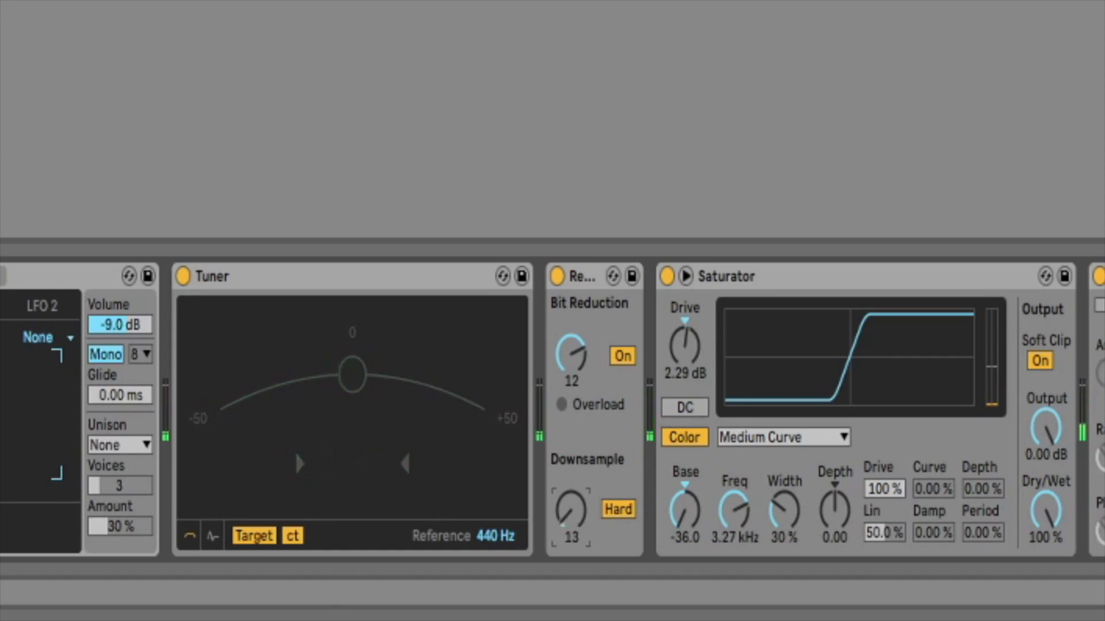
pyautogui.moveTo(573, 508); pyautogui.dragTo(573, 500)
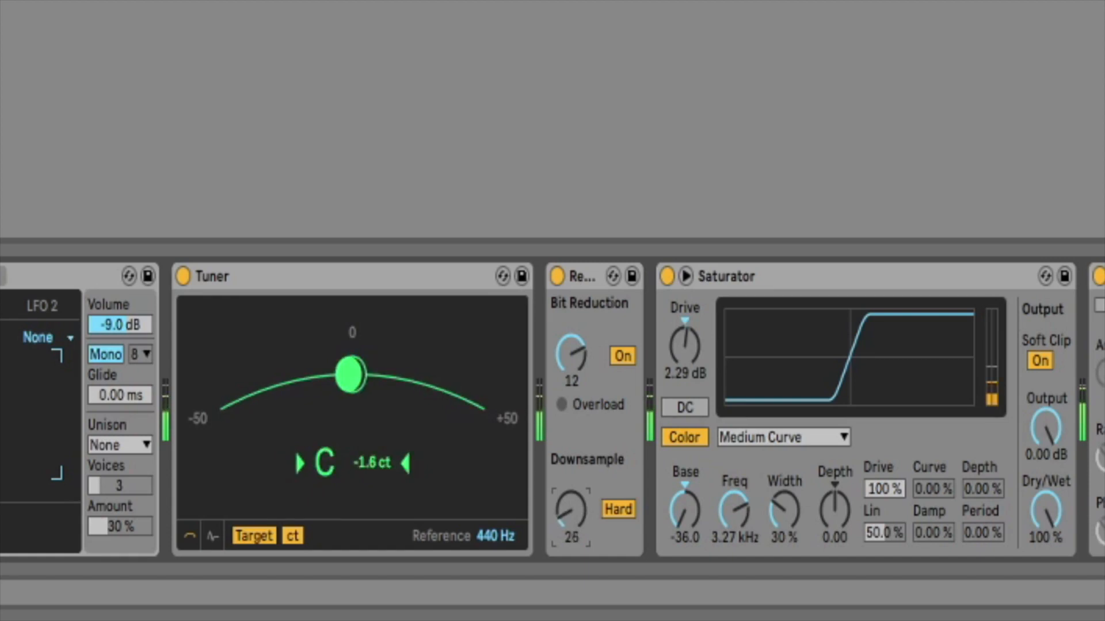
pyautogui.moveTo(571, 510); pyautogui.dragTo(571, 528)
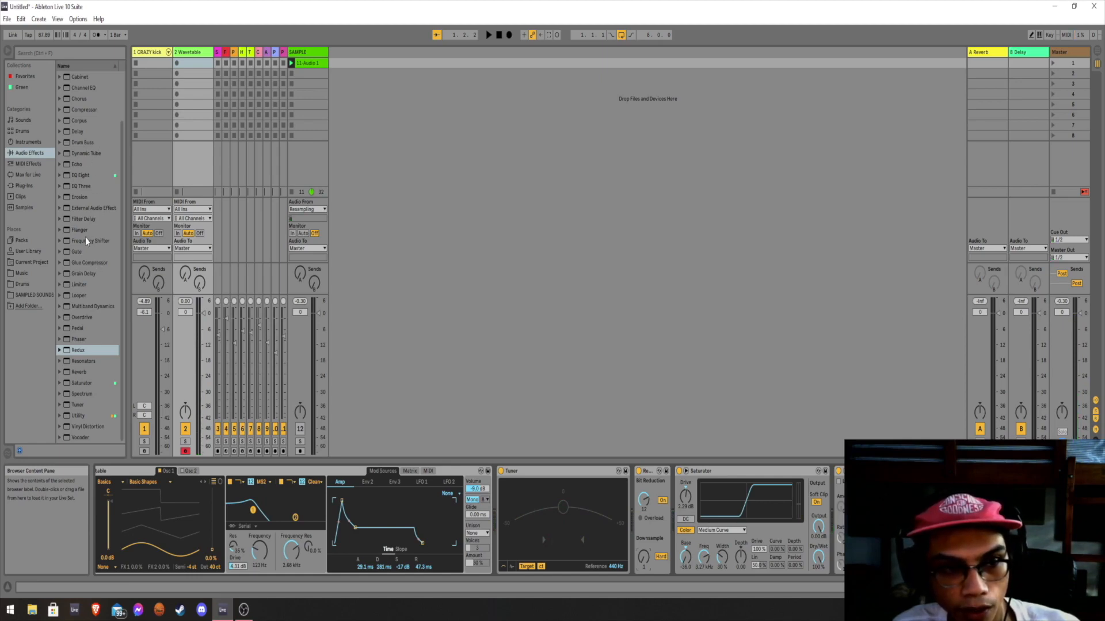
# Add the Drum Buss audio effect to the Wavetable track.
pyautogui.doubleClick(82, 142)
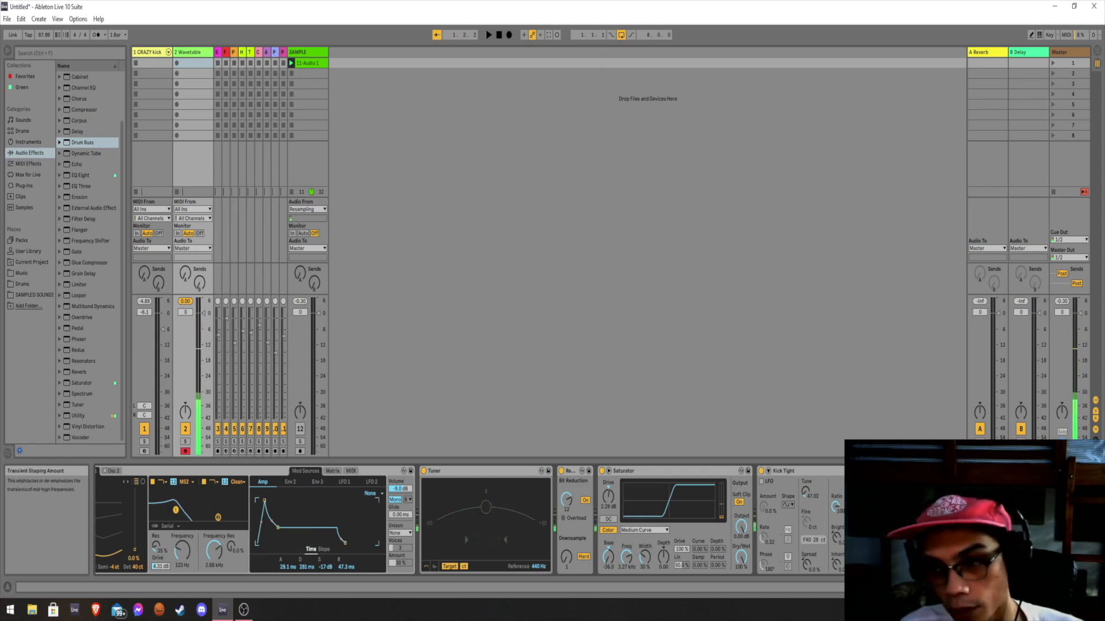
# Add the Glue Compressor audio effect to the Wavetable track and review the device chain.
pyautogui.doubleClick(81, 263)
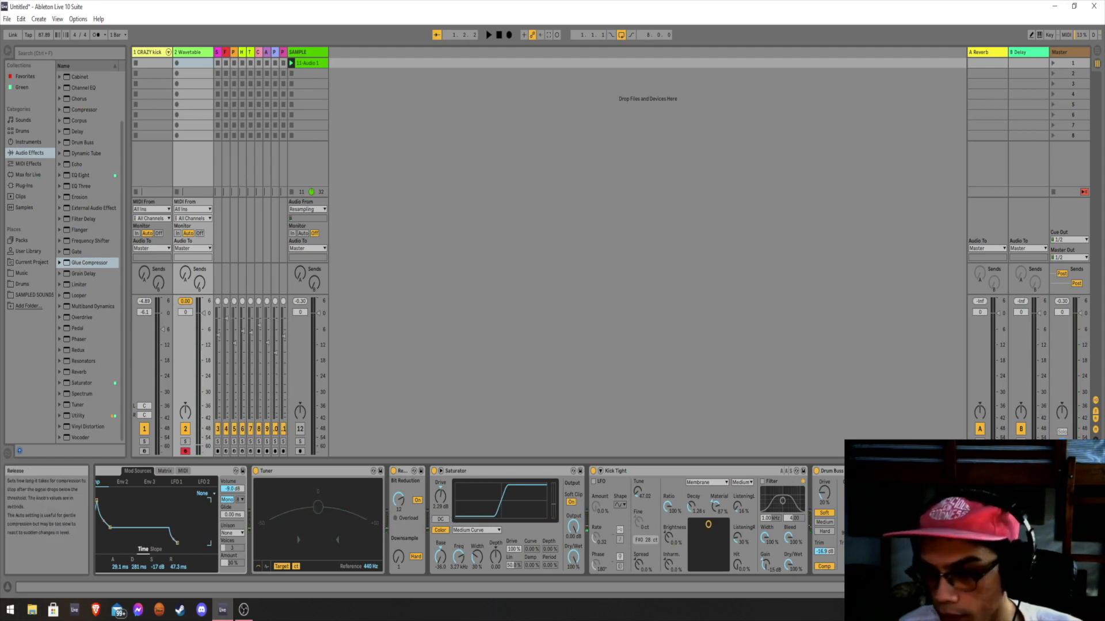
pyautogui.click(1027, 587)
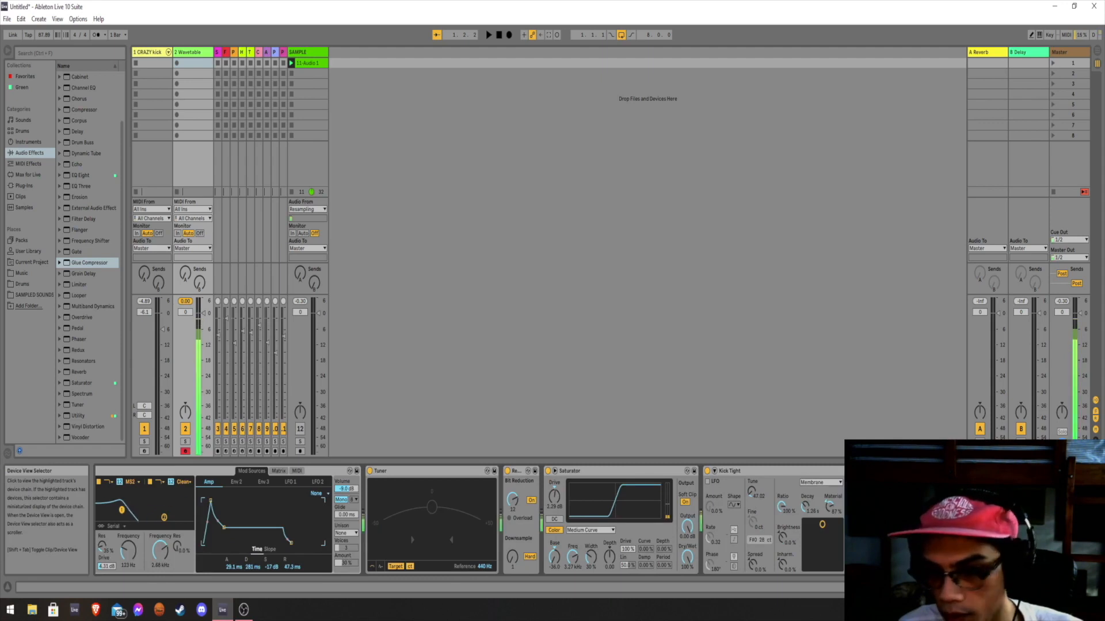
pyautogui.click(1029, 587)
pyautogui.moveTo(1030, 588); pyautogui.dragTo(1012, 587)
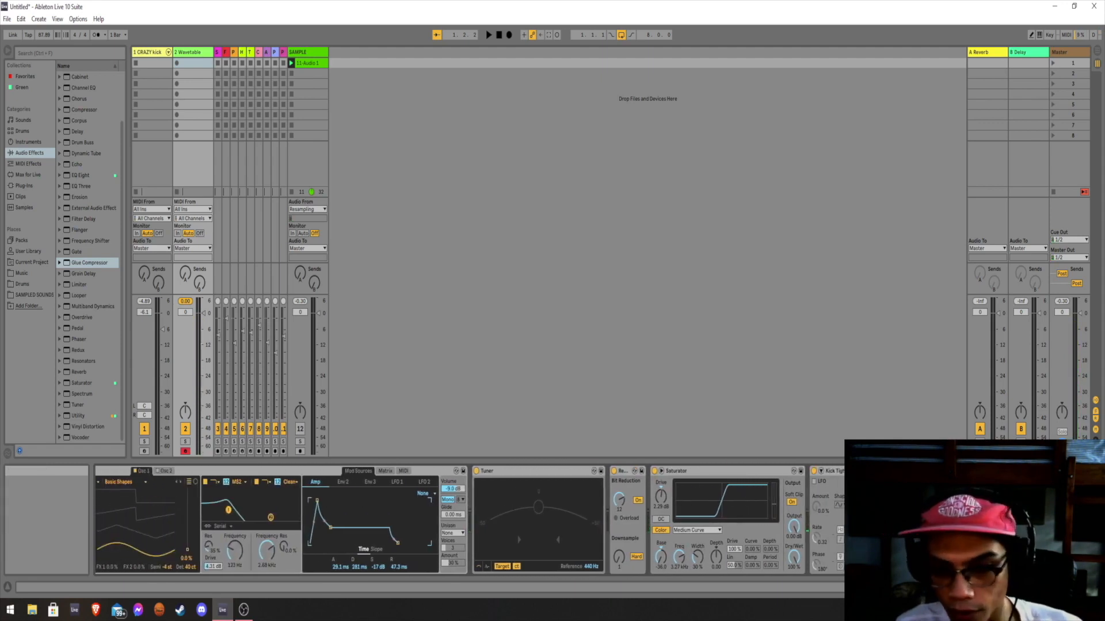
pyautogui.moveTo(1013, 588); pyautogui.dragTo(1030, 588)
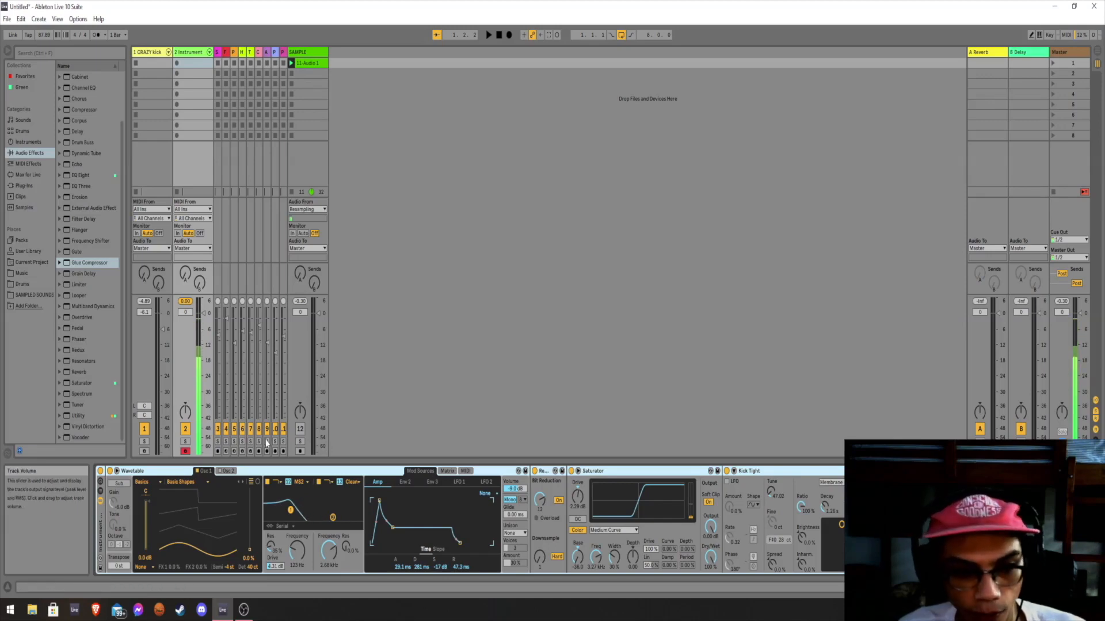
# Save the grouped Instrument Rack as a preset named THUMPY KICK in the User Library.
pyautogui.click(100, 570)
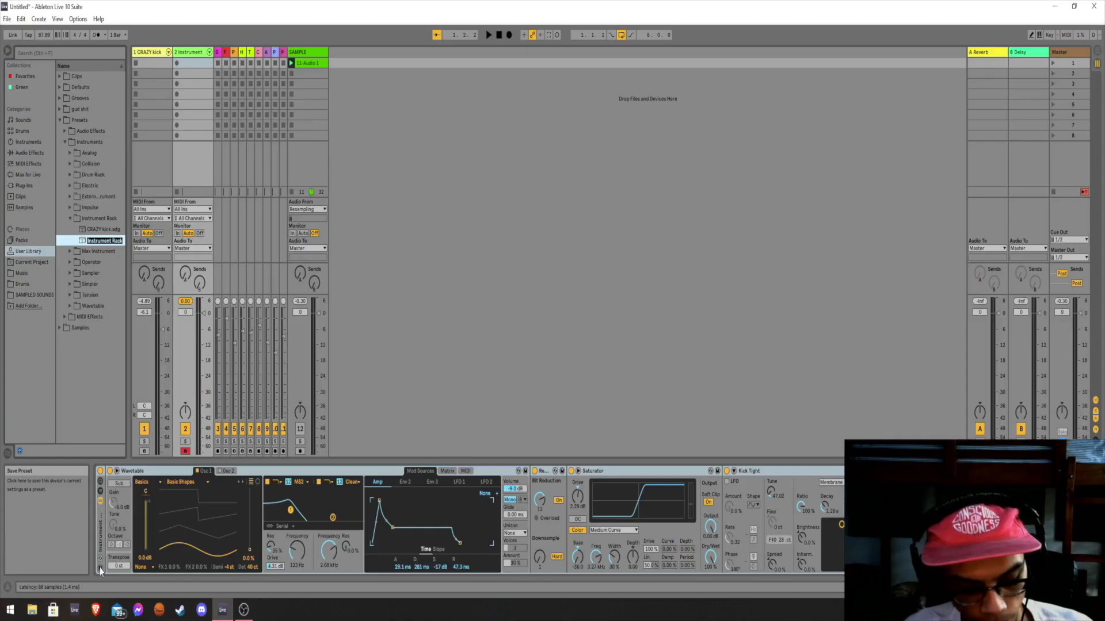
pyautogui.write('THUMPY KICK')
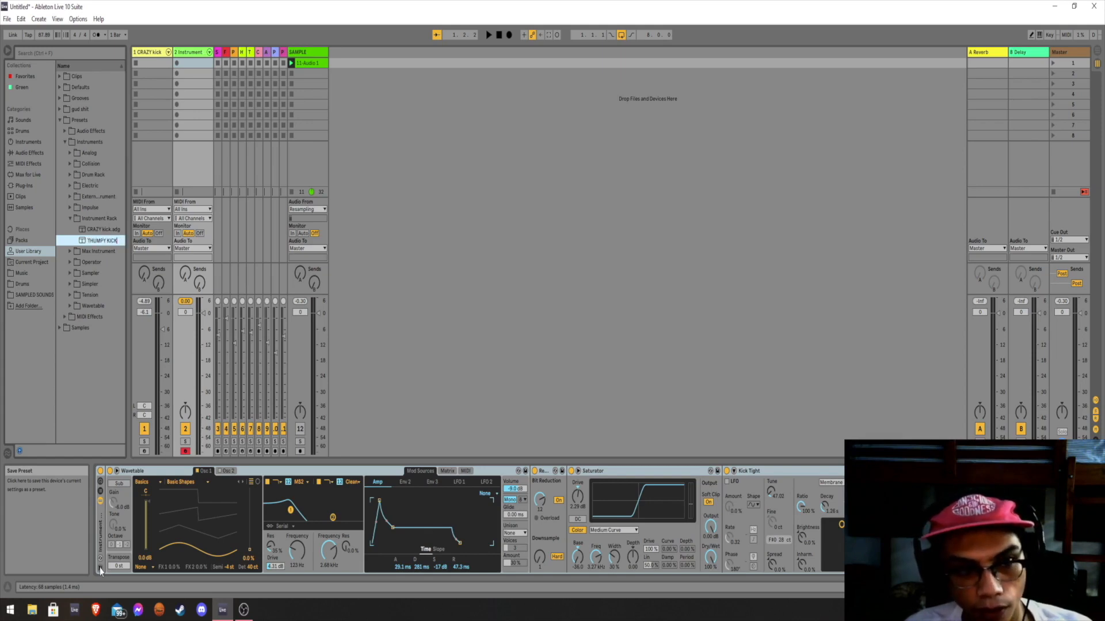
pyautogui.press('Return')
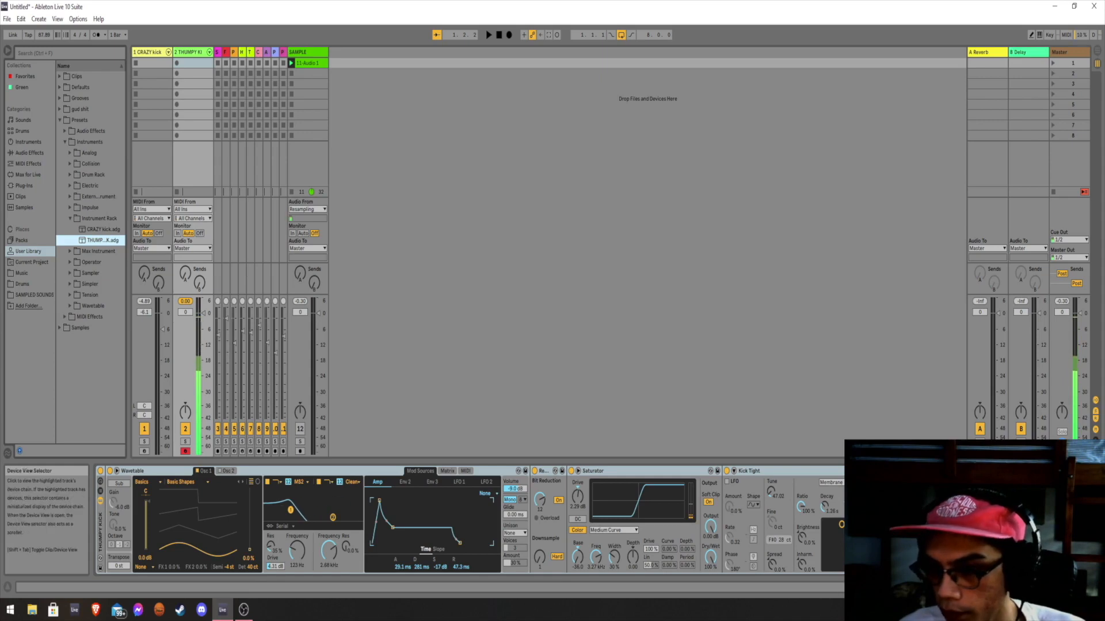
pyautogui.click(1058, 587)
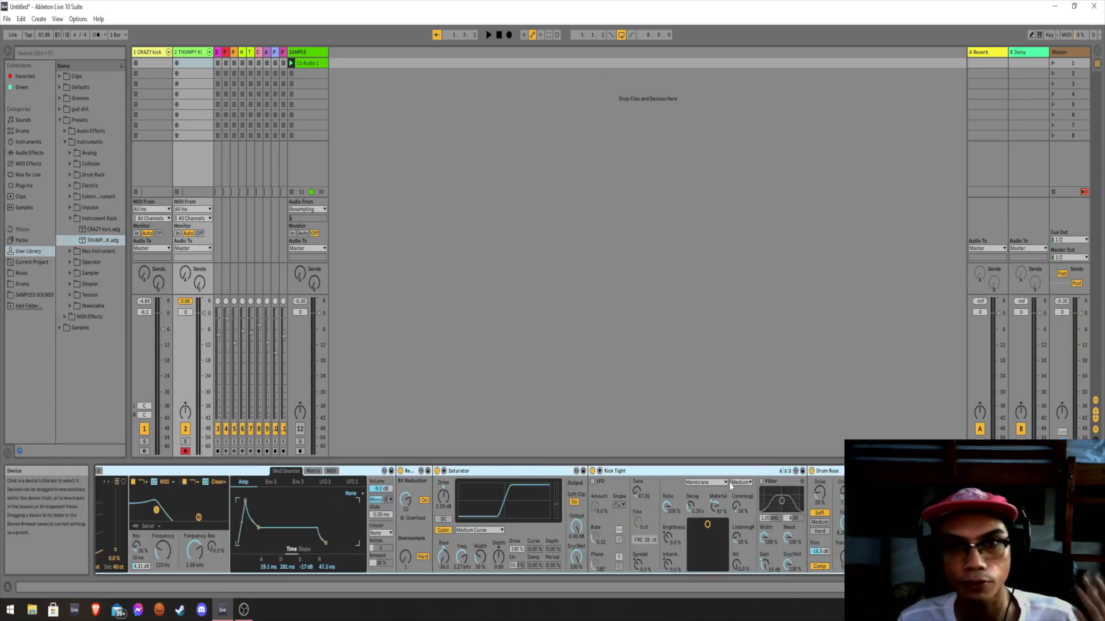
# Deactivate the THUMPY KICK track, then activate the SAMPLE track and launch its audio clip.
pyautogui.click(308, 53)
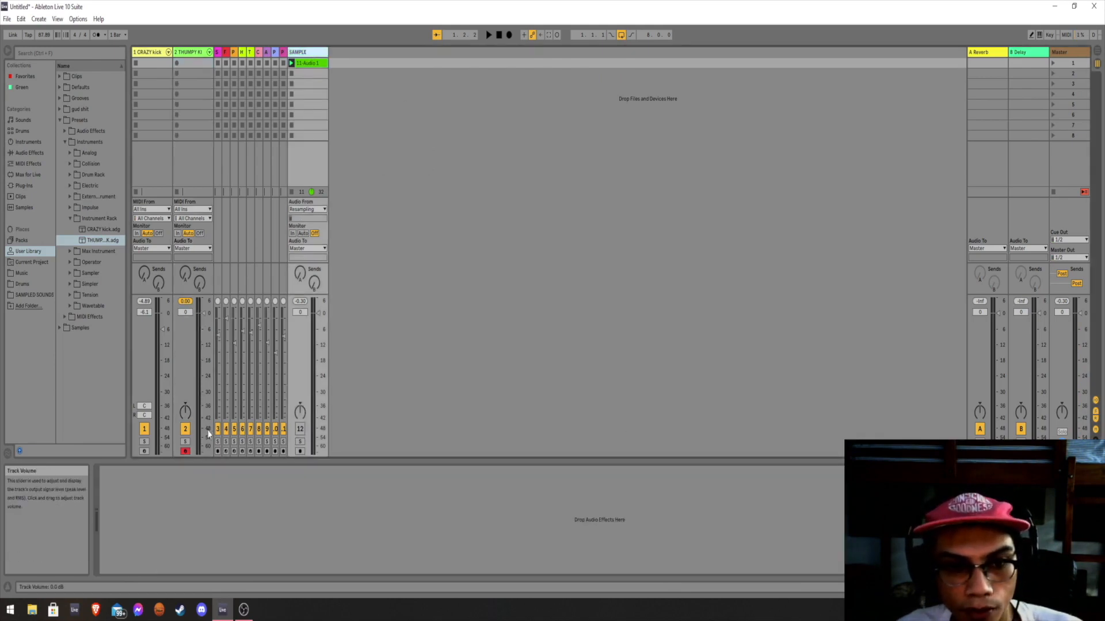
pyautogui.click(185, 429)
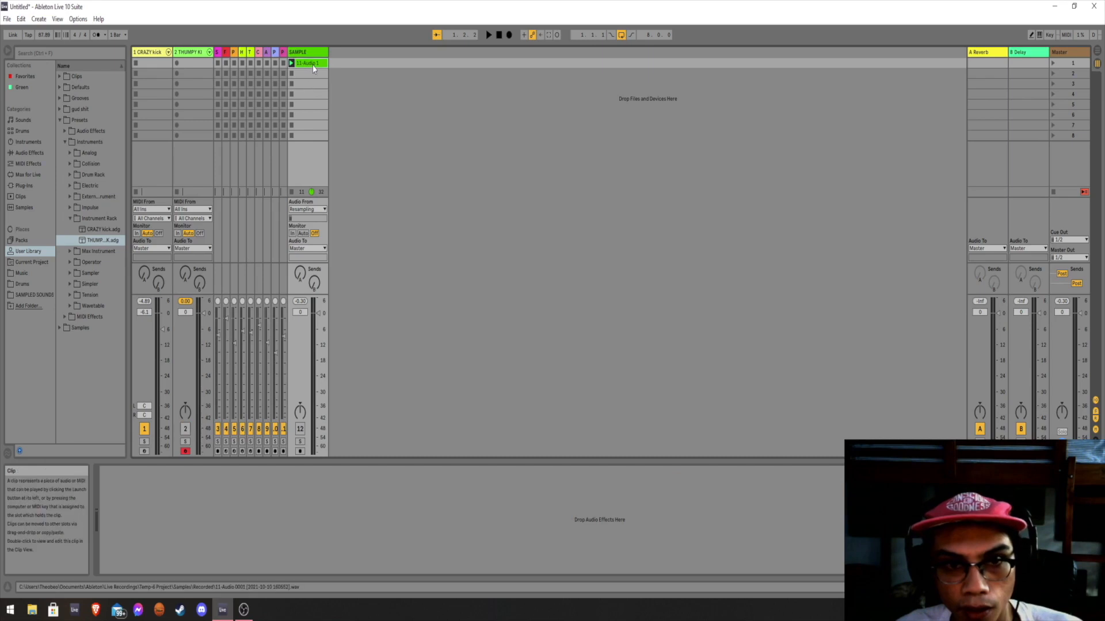
pyautogui.click(153, 54)
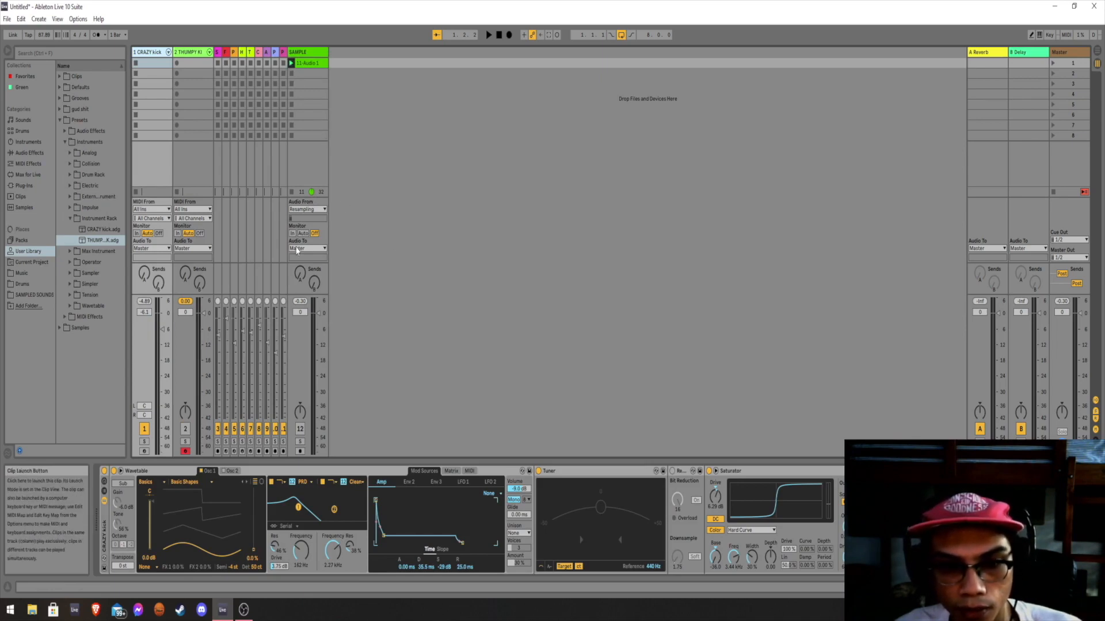
pyautogui.click(300, 429)
pyautogui.click(291, 63)
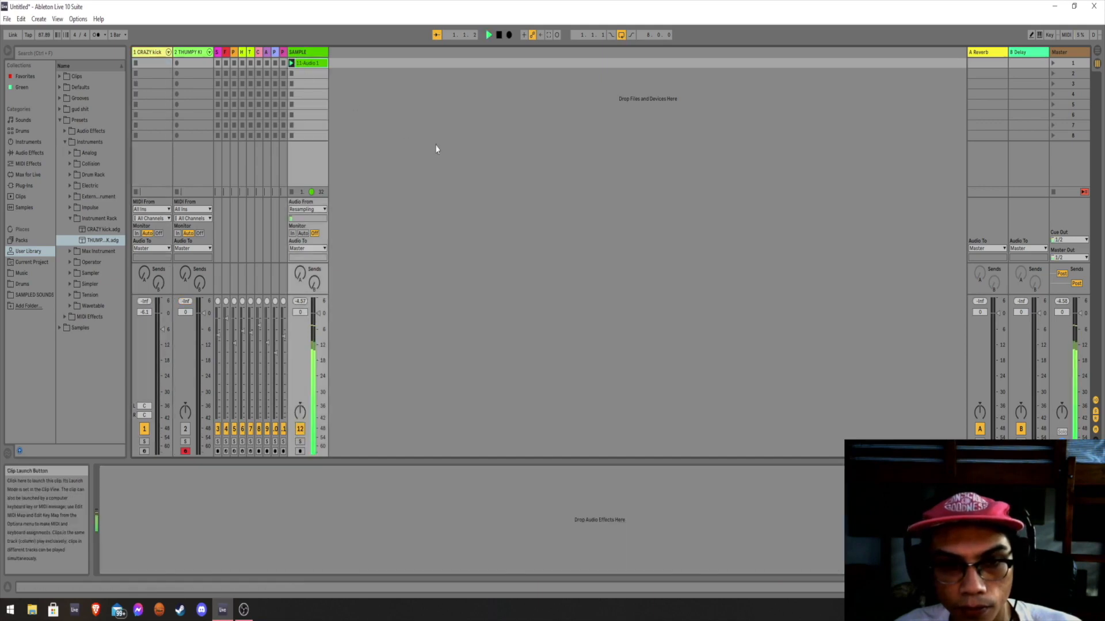